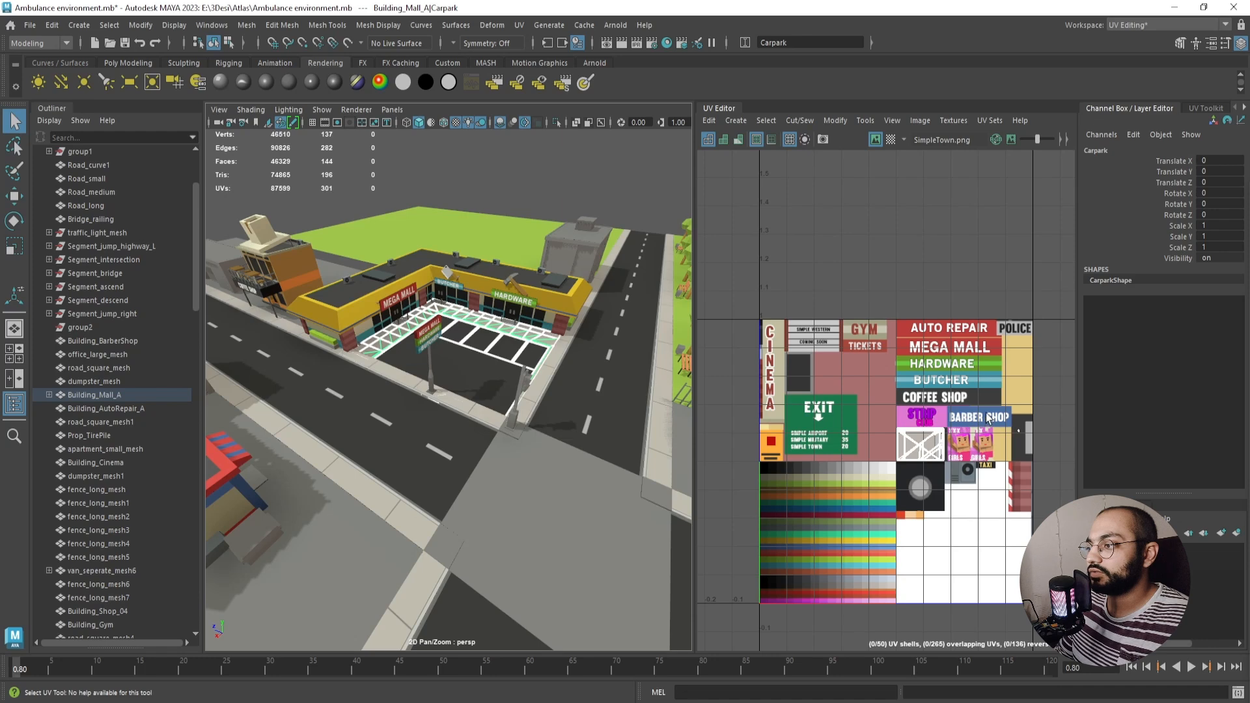
# - Select the Building_Mall_A mesh so that its UV shells display over the SimpleTown.png atlas
pyautogui.scroll(3, 841, 508)
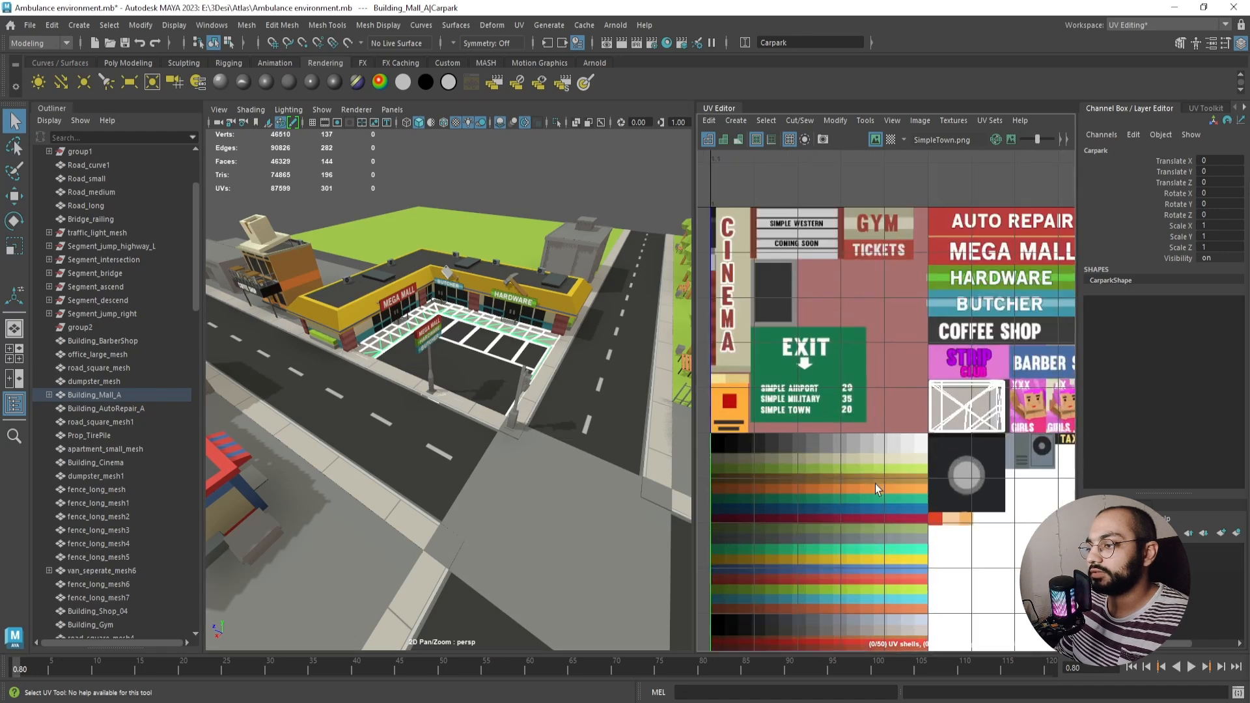
pyautogui.scroll(2, 499, 328)
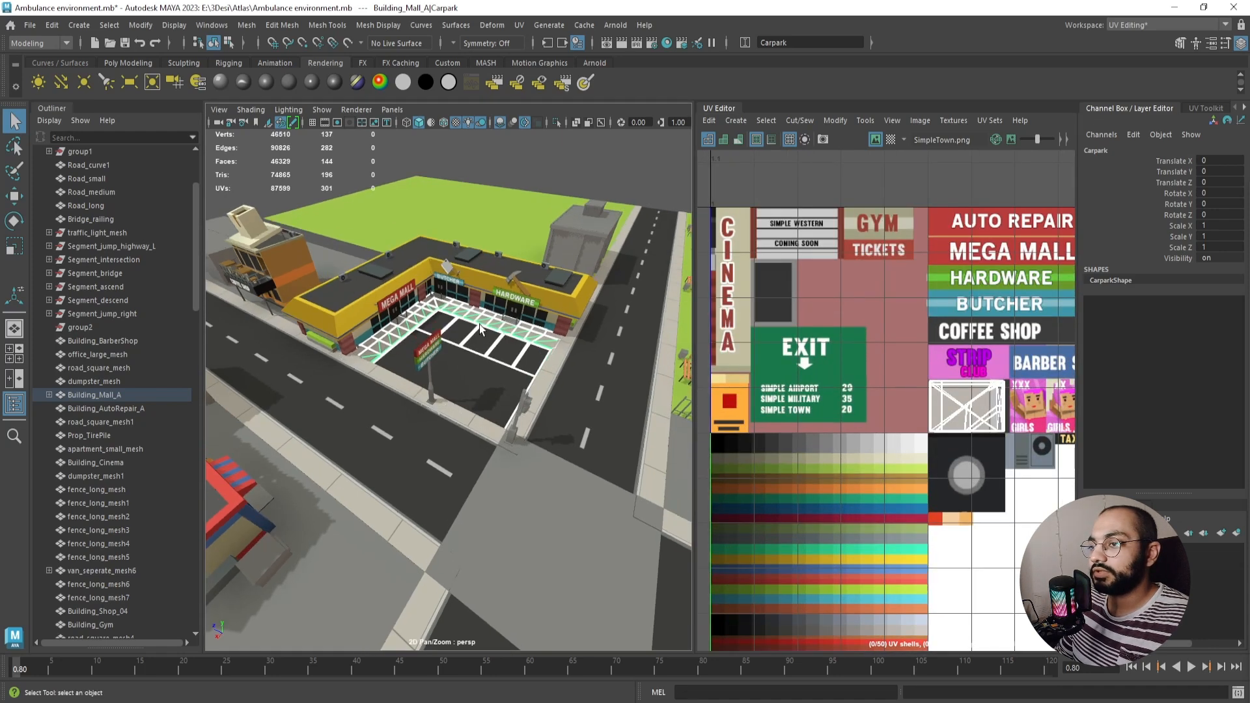
pyautogui.click(475, 279)
pyautogui.scroll(2, 496, 296)
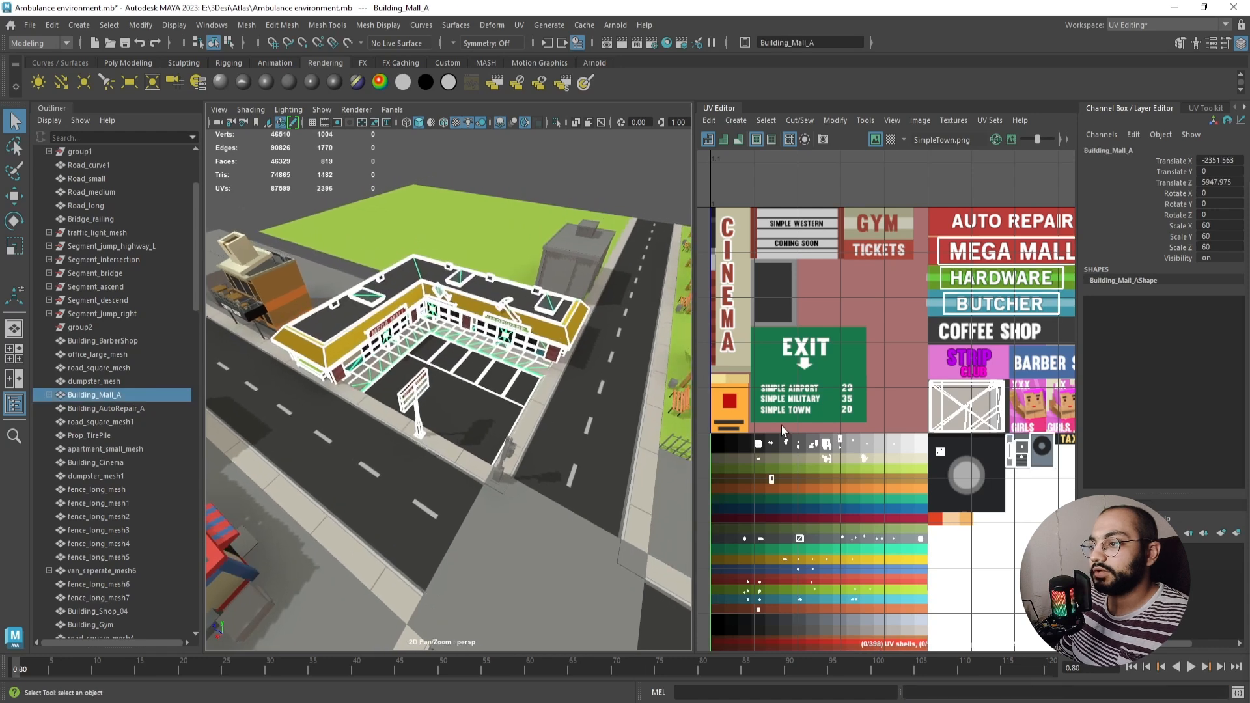
pyautogui.scroll(-2, 814, 449)
pyautogui.scroll(3, 825, 459)
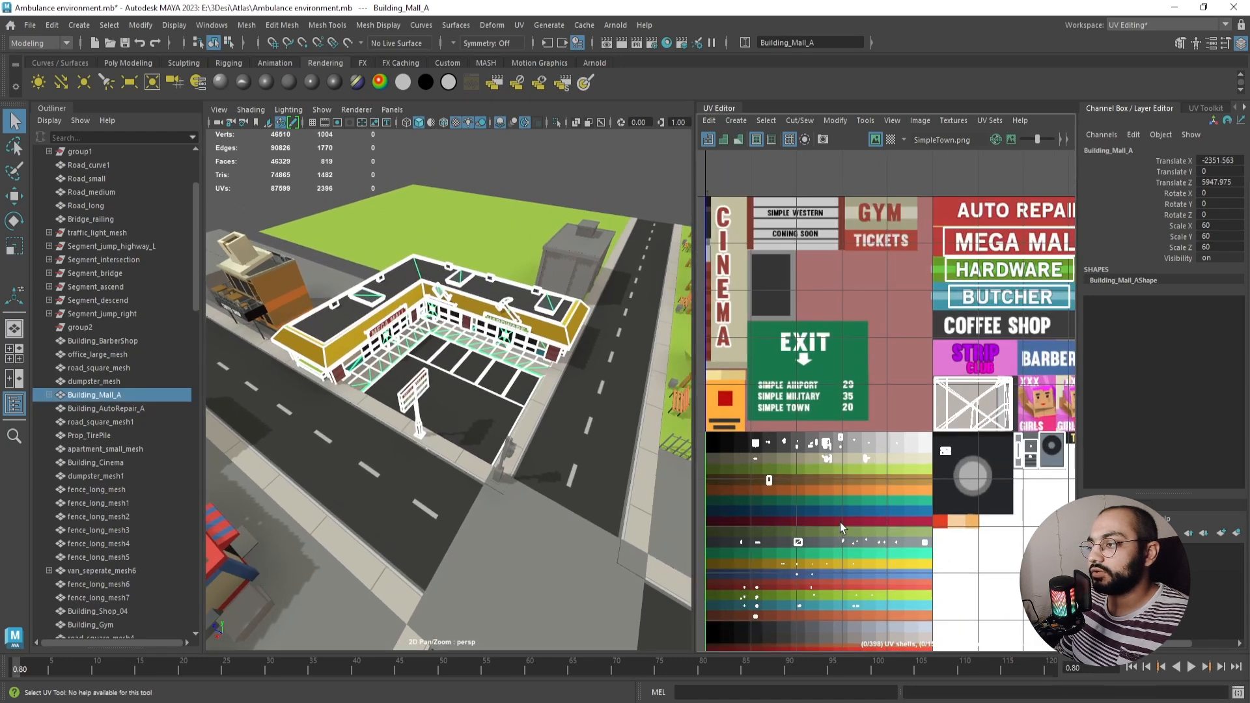
# - Try moving the car park pavement's UV shell off its tile towards the EXIT sign area of the atlas
pyautogui.moveTo(969, 408); pyautogui.dragTo(928, 384, button='right')
pyautogui.click(969, 408)
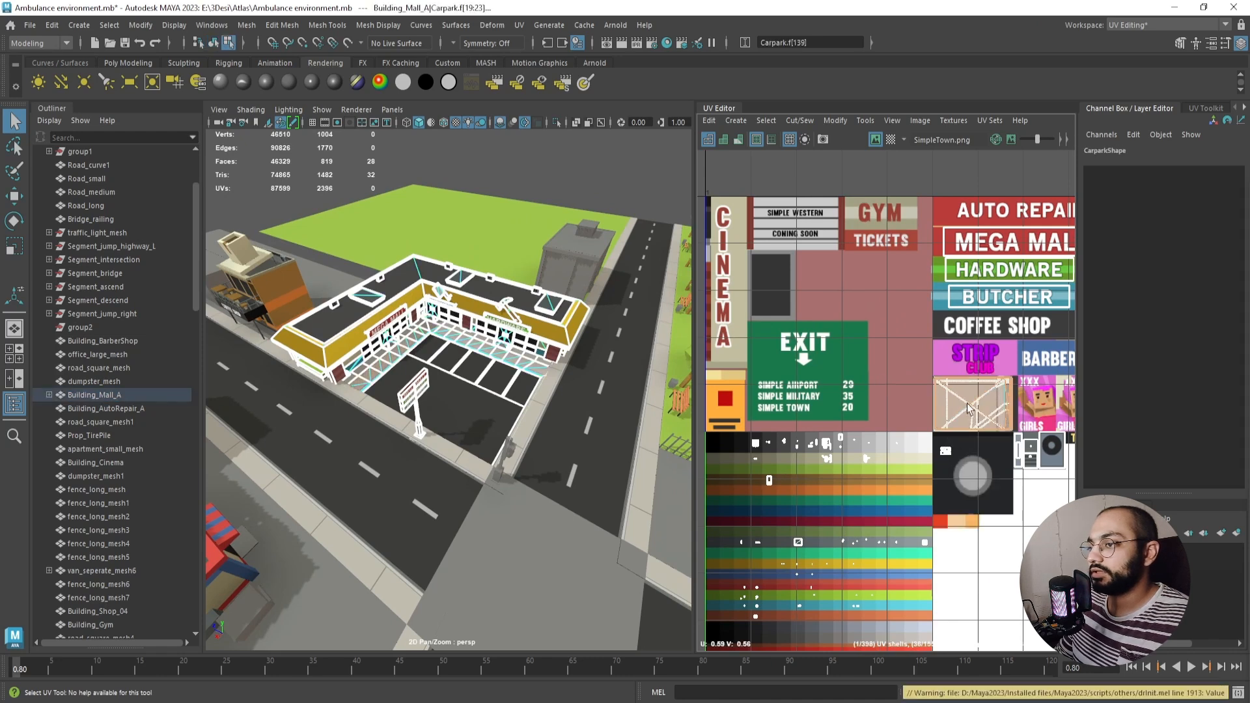
pyautogui.press('w')
pyautogui.moveTo(972, 410); pyautogui.dragTo(868, 342)
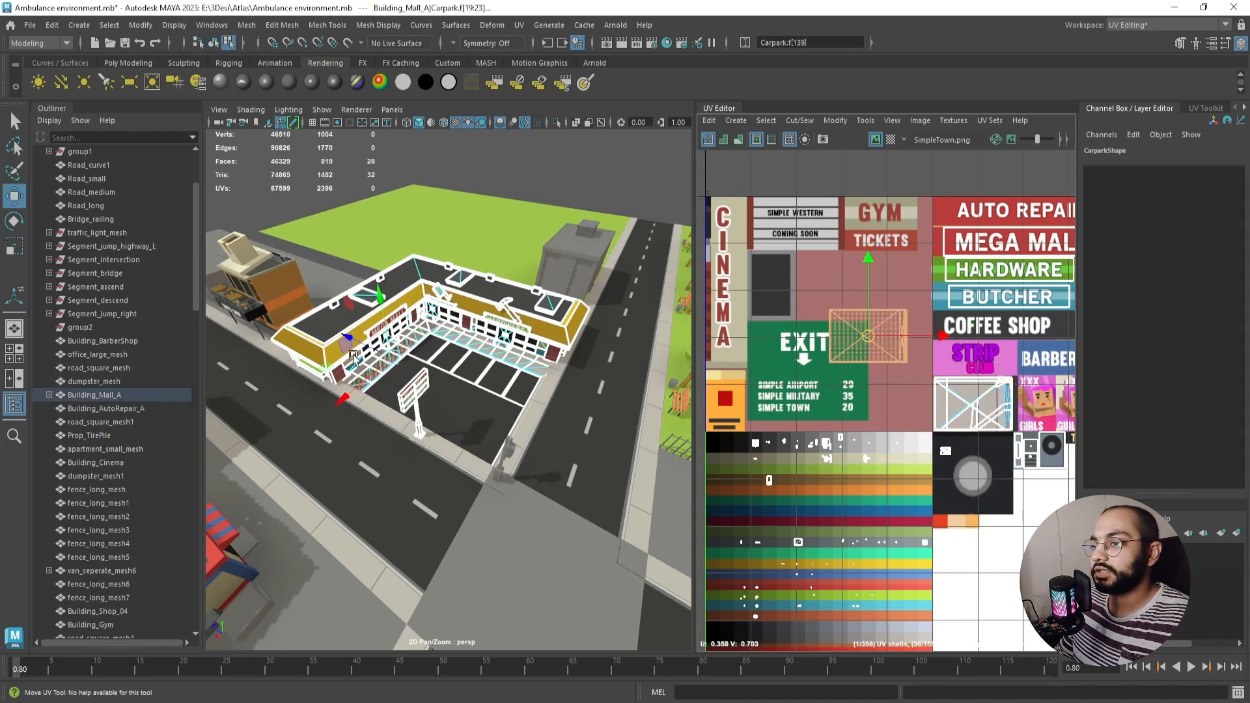
pyautogui.press('f')
pyautogui.scroll(-5, 353, 357)
pyautogui.keyDown('alt'); pyautogui.moveTo(353, 357); pyautogui.dragTo(442, 394); pyautogui.keyUp('alt')
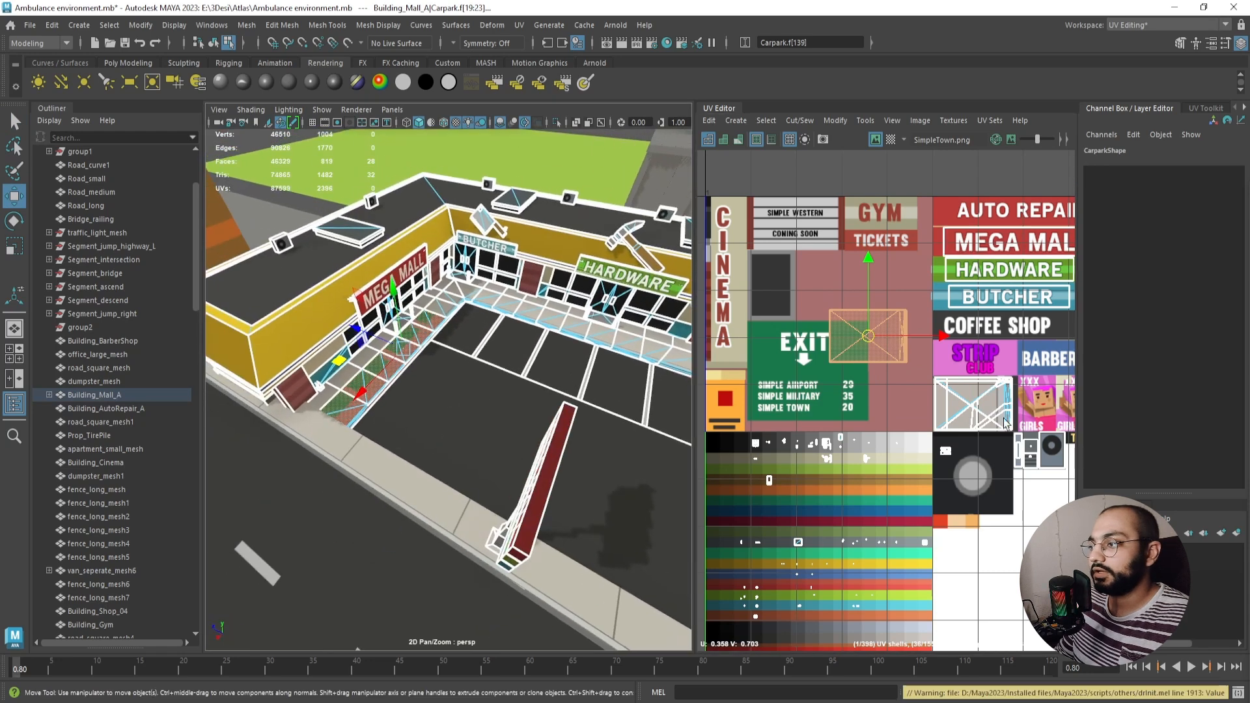
pyautogui.hotkey('ctrl', 'z')
# - Try recolouring the mall's yellow fascia by moving its UVs onto the crimson swatches of the atlas
pyautogui.scroll(5, 968, 417)
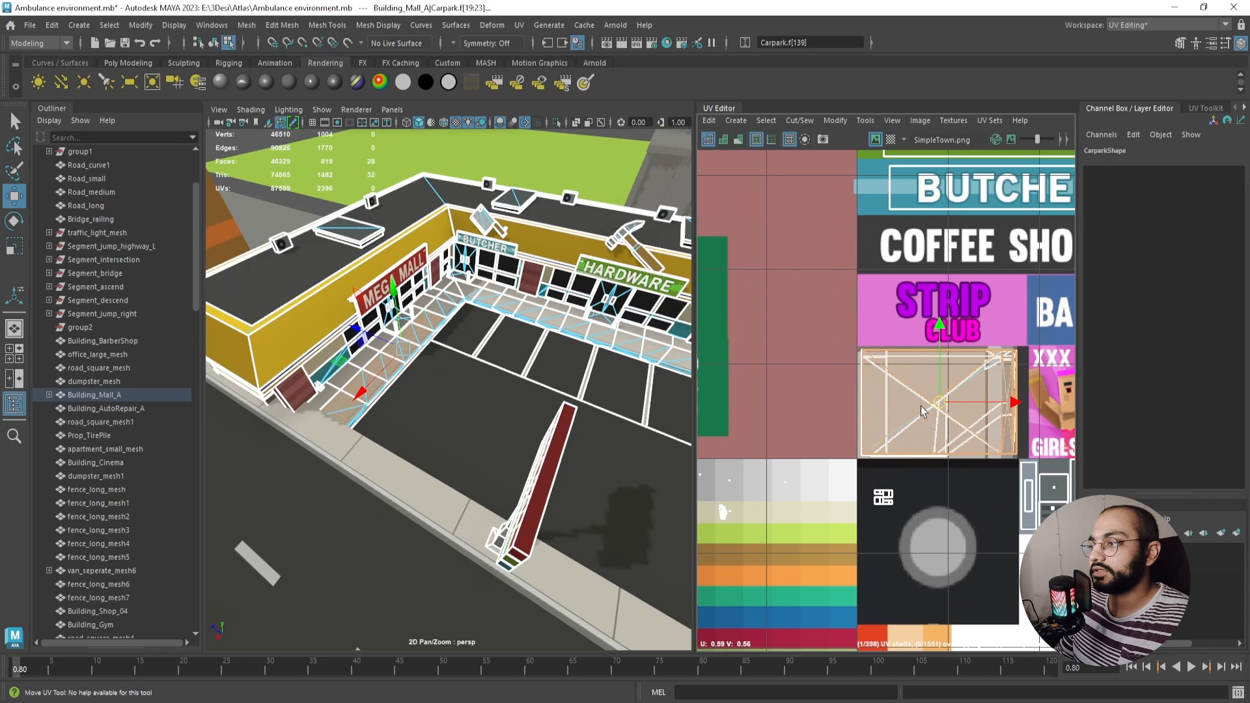
pyautogui.scroll(-5, 922, 411)
pyautogui.scroll(5, 936, 432)
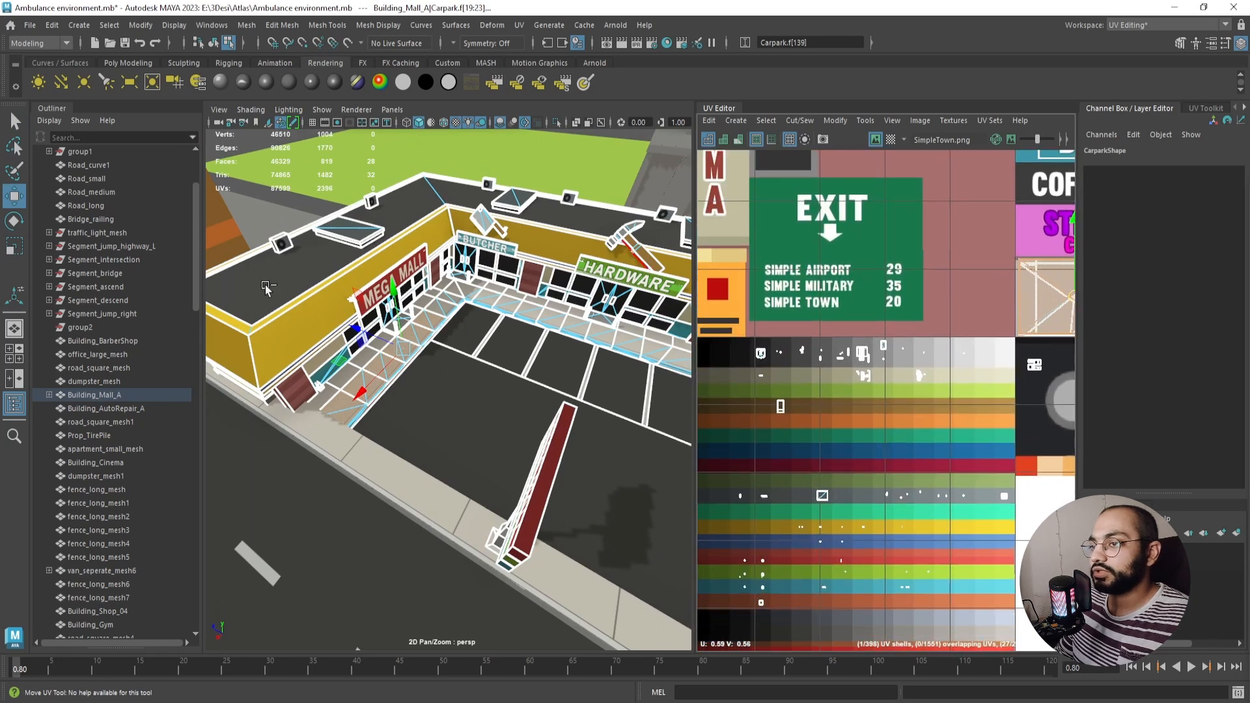
pyautogui.click(315, 313)
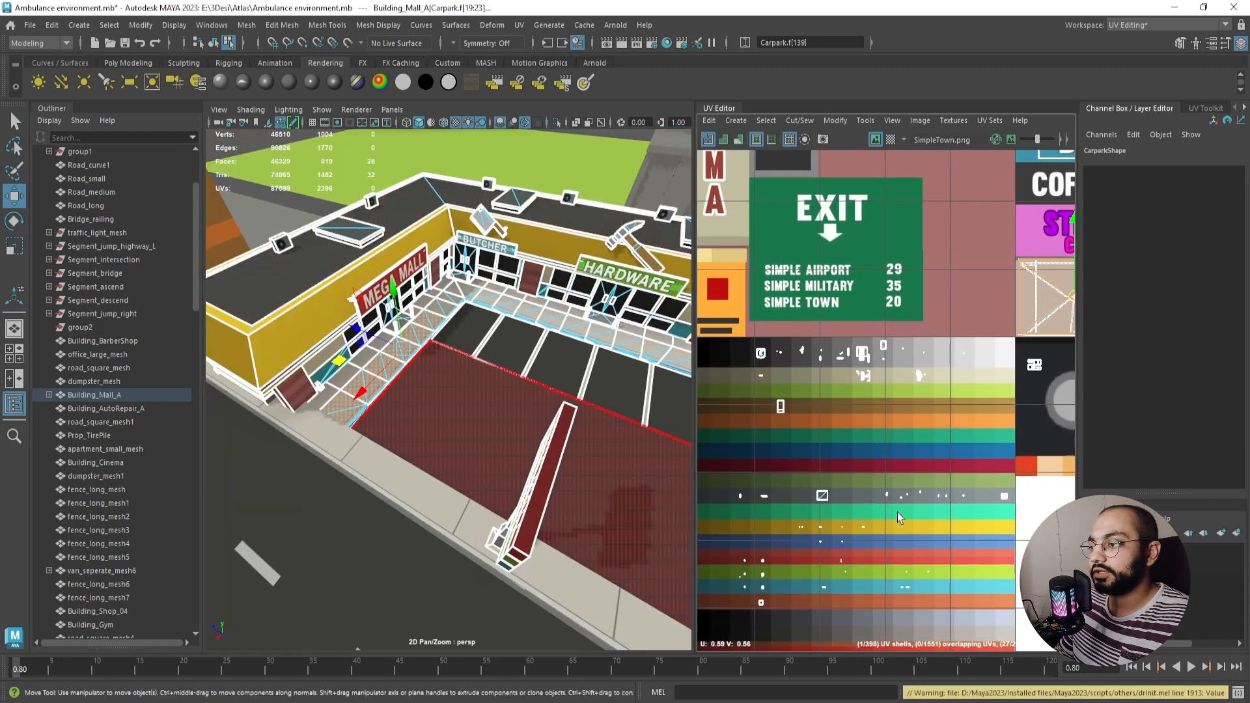
pyautogui.keyDown('alt'); pyautogui.moveTo(871, 535); pyautogui.dragTo(881, 529, button='middle'); pyautogui.keyUp('alt')
pyautogui.click(874, 523)
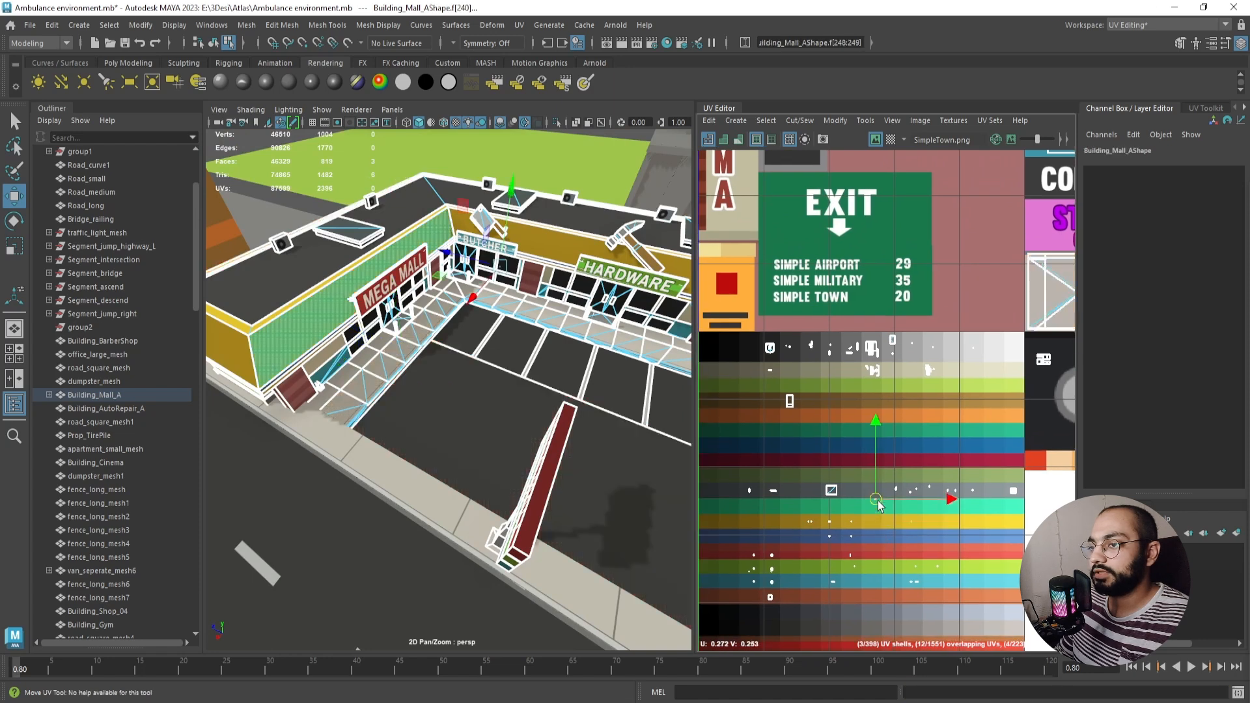
pyautogui.scroll(2, 883, 538)
pyautogui.moveTo(888, 519); pyautogui.dragTo(891, 450)
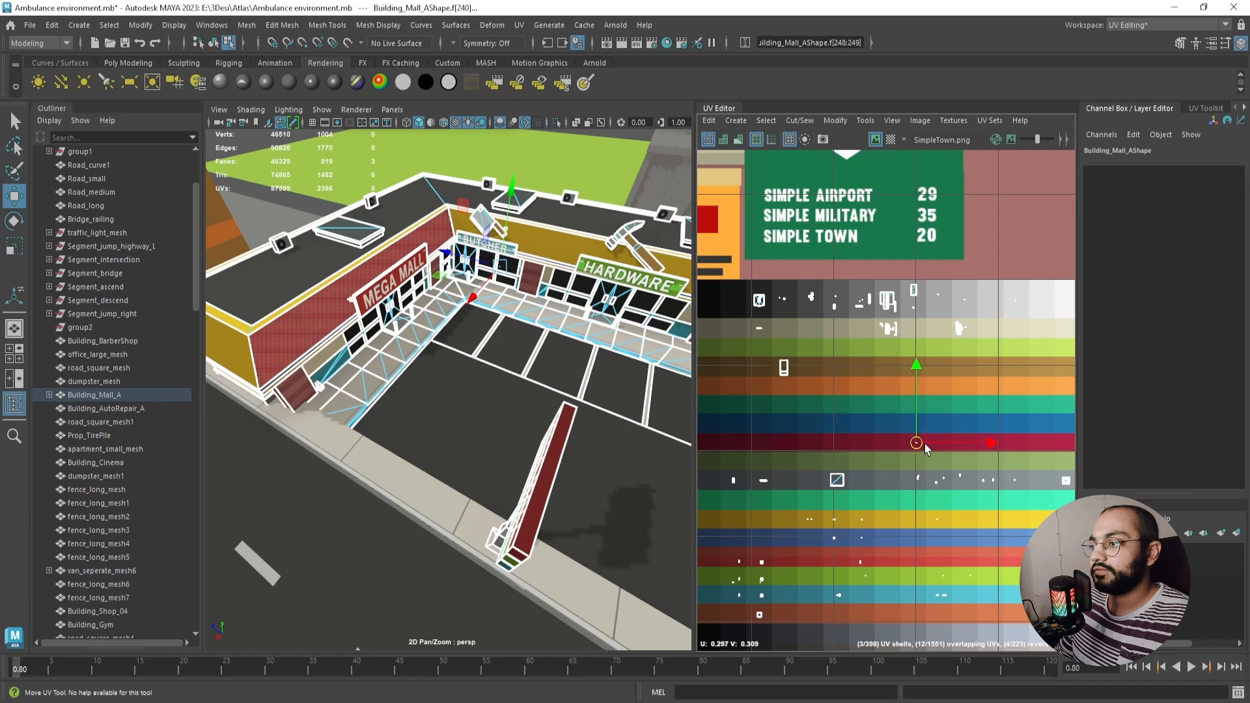
pyautogui.hotkey('ctrl', 'z')
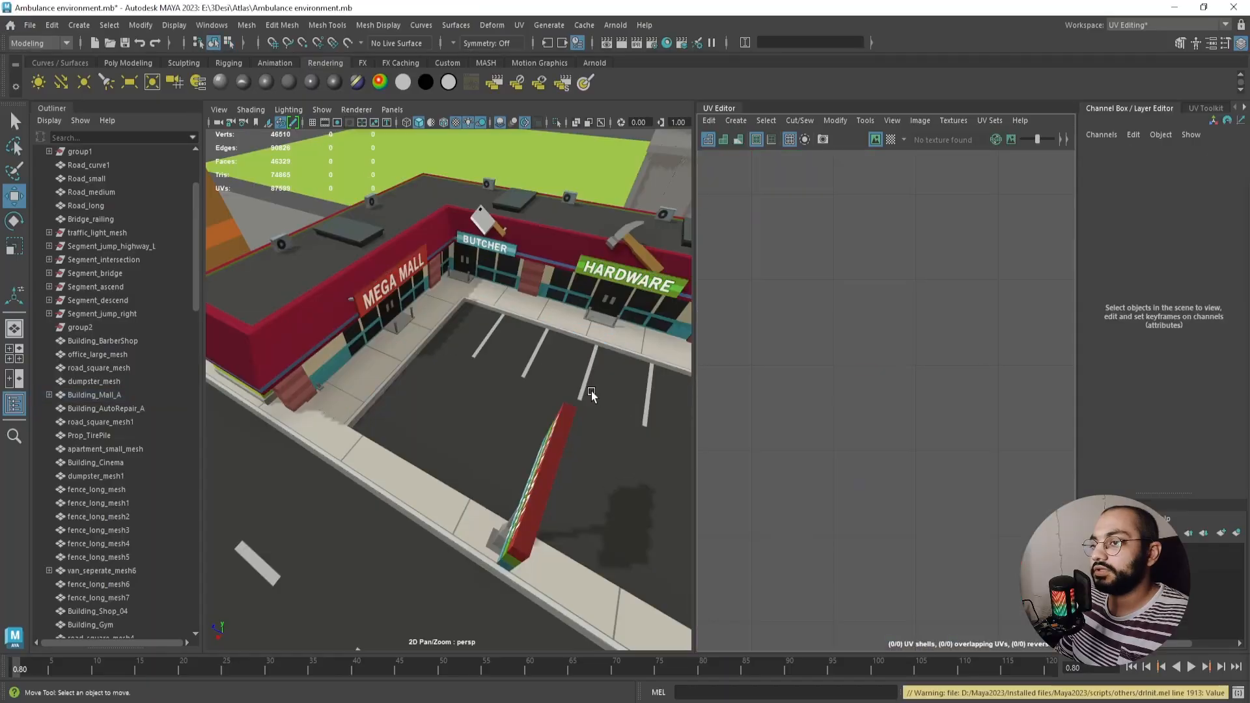
# - Try recolouring the mall's yellow fascia by moving its UVs up to the dark blue swatches
pyautogui.keyDown('alt'); pyautogui.moveTo(588, 395); pyautogui.dragTo(517, 380); pyautogui.keyUp('alt')
pyautogui.click(517, 381)
pyautogui.press('f')
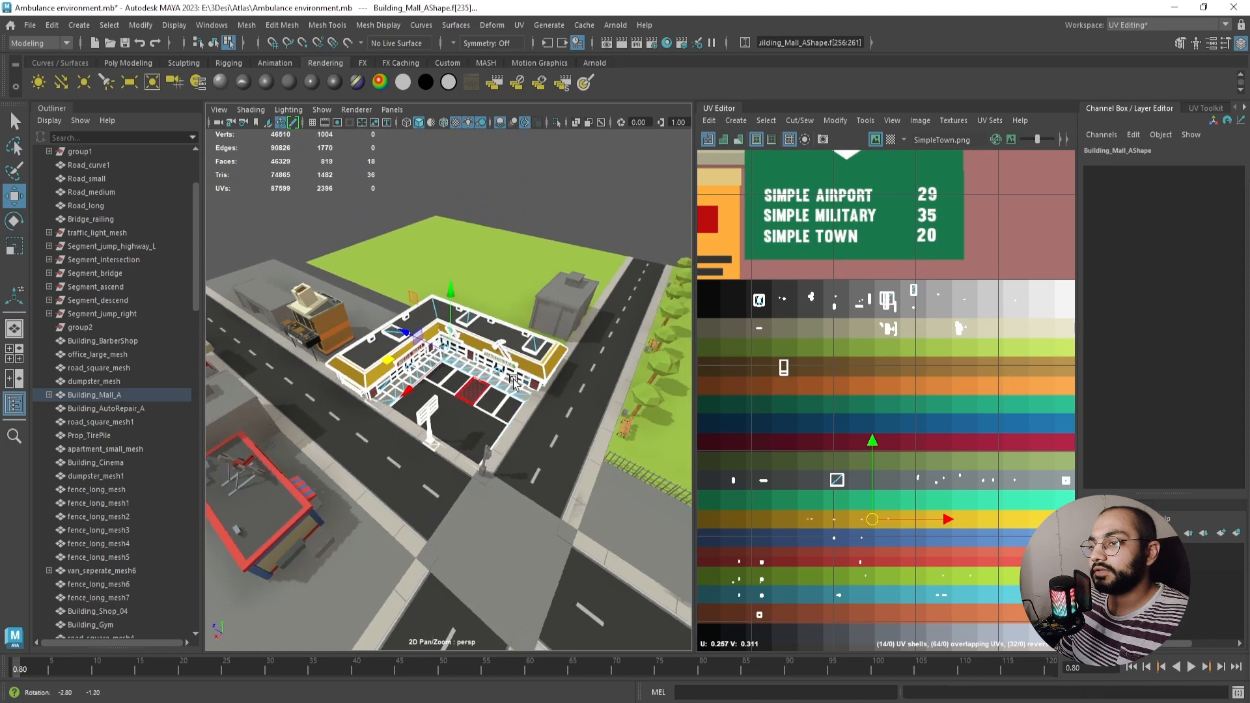
pyautogui.moveTo(874, 522); pyautogui.dragTo(884, 403)
pyautogui.click(516, 385)
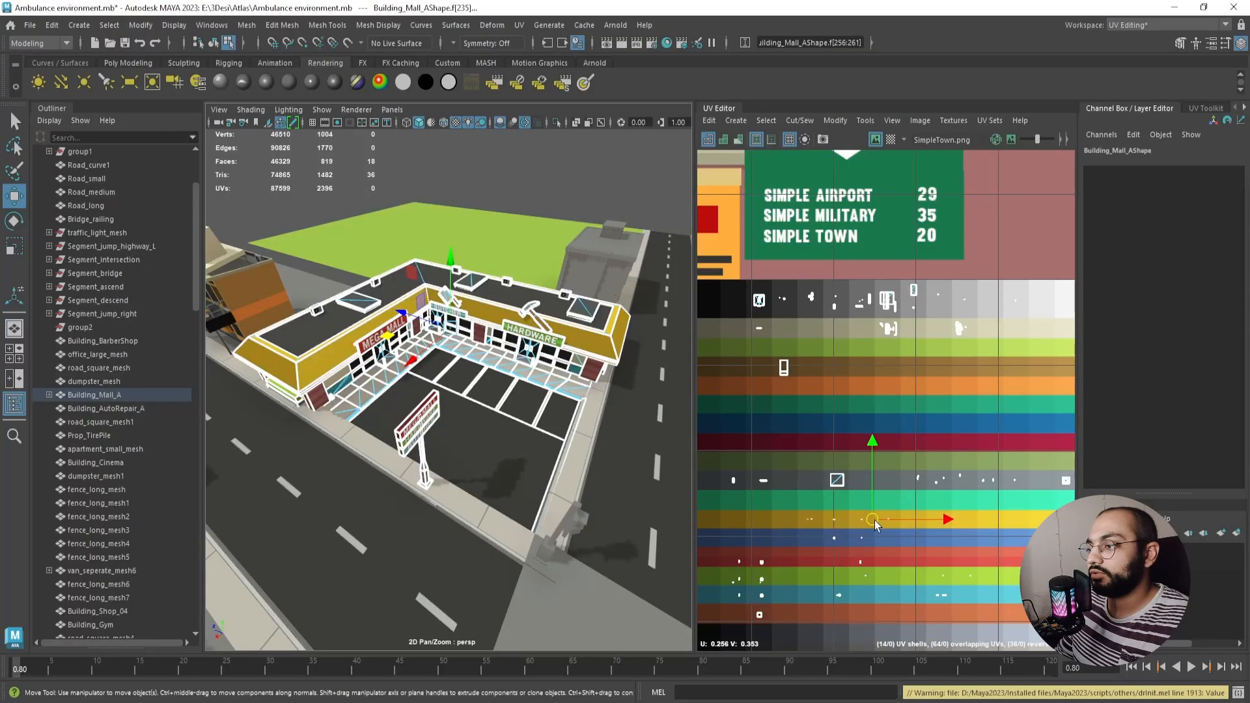
pyautogui.moveTo(873, 445); pyautogui.dragTo(874, 427)
pyautogui.click(607, 416)
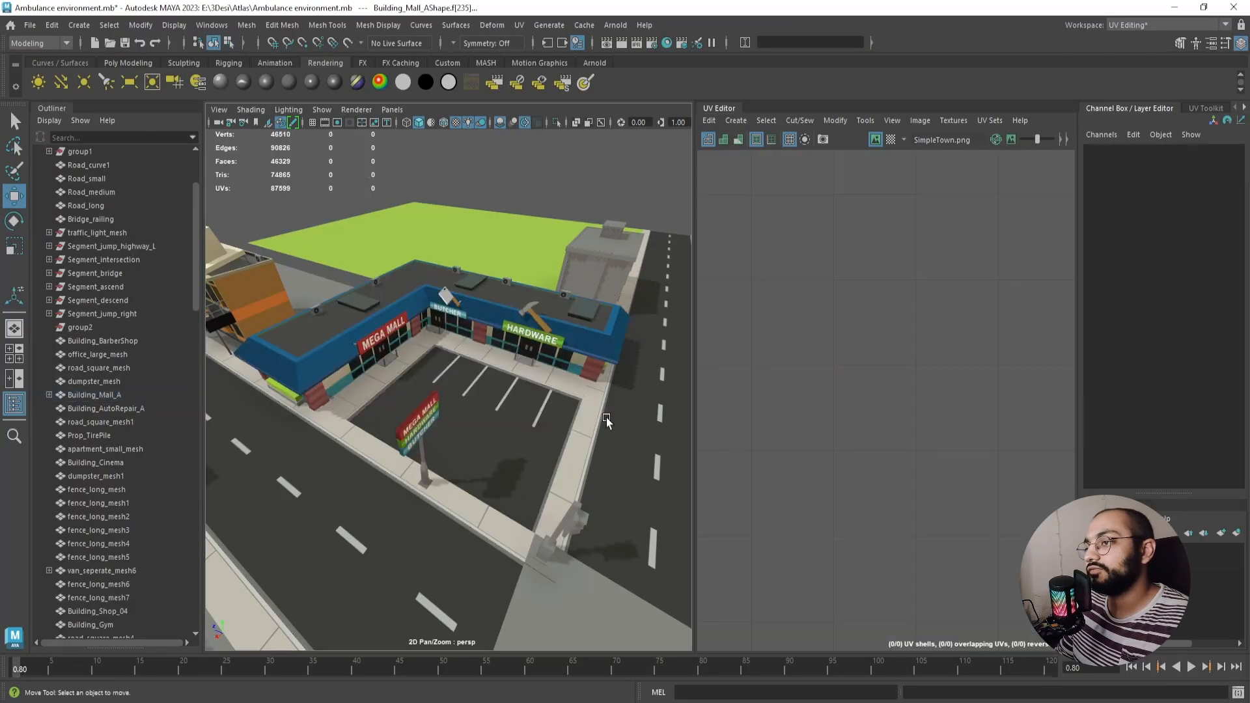
pyautogui.keyDown('alt'); pyautogui.moveTo(606, 417); pyautogui.dragTo(546, 413, button='middle'); pyautogui.keyUp('alt')
pyautogui.keyDown('alt'); pyautogui.moveTo(545, 413); pyautogui.dragTo(492, 420, button='right'); pyautogui.keyUp('alt')
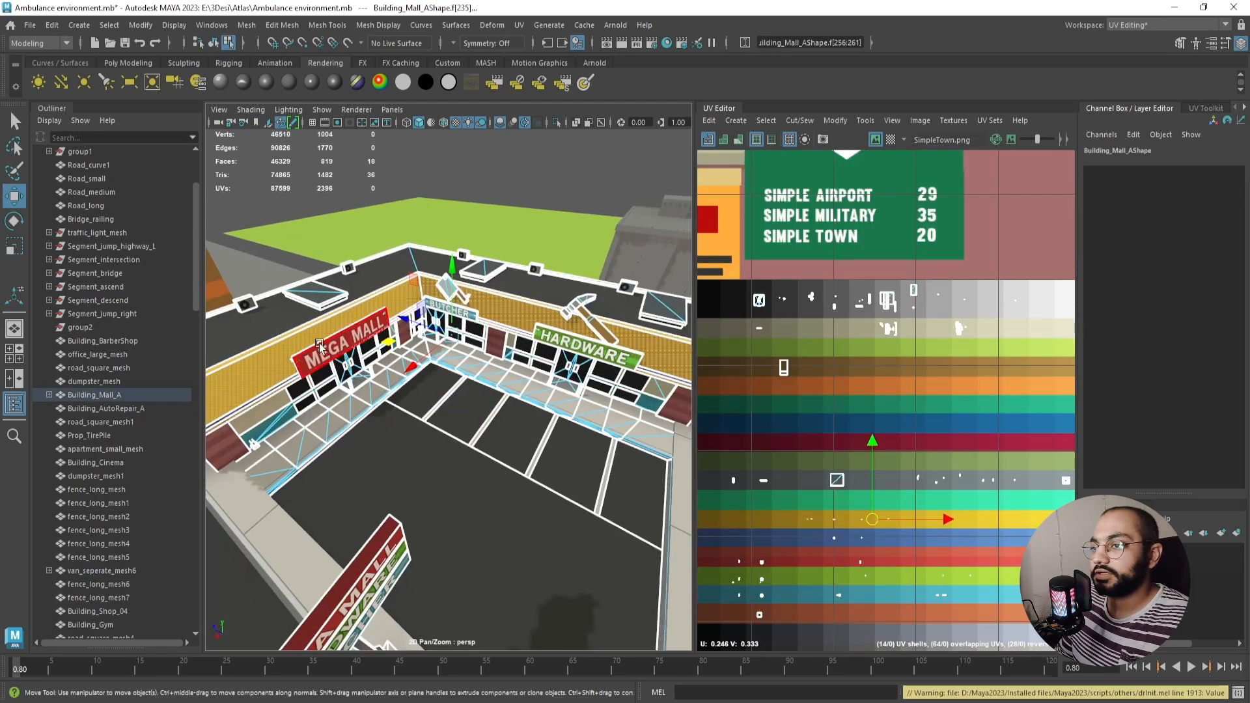
# - Move the MEGA MALL storefront sign's UV shell onto the COFFEE SHOP tile and scale it down to fit
pyautogui.scroll(-3, 989, 401)
pyautogui.keyDown('alt'); pyautogui.moveTo(989, 401); pyautogui.dragTo(762, 569, button='middle'); pyautogui.keyUp('alt')
pyautogui.click(910, 312)
pyautogui.press('w')
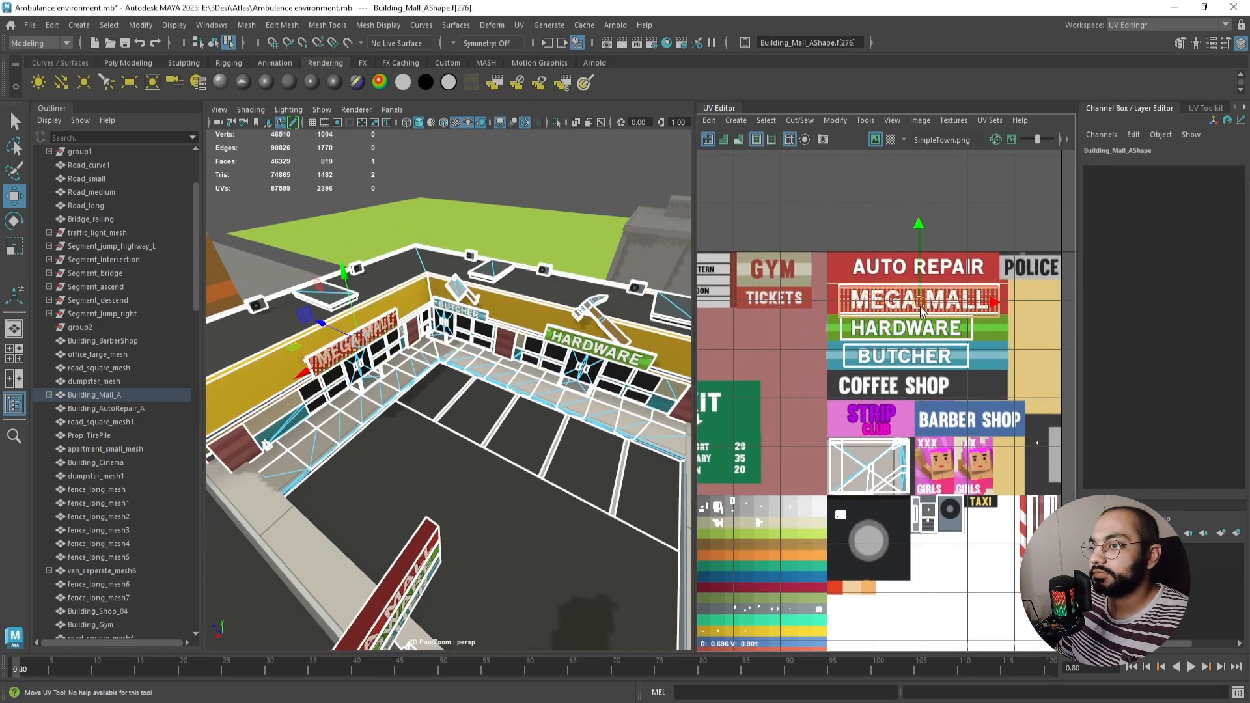
pyautogui.moveTo(921, 301); pyautogui.dragTo(911, 384)
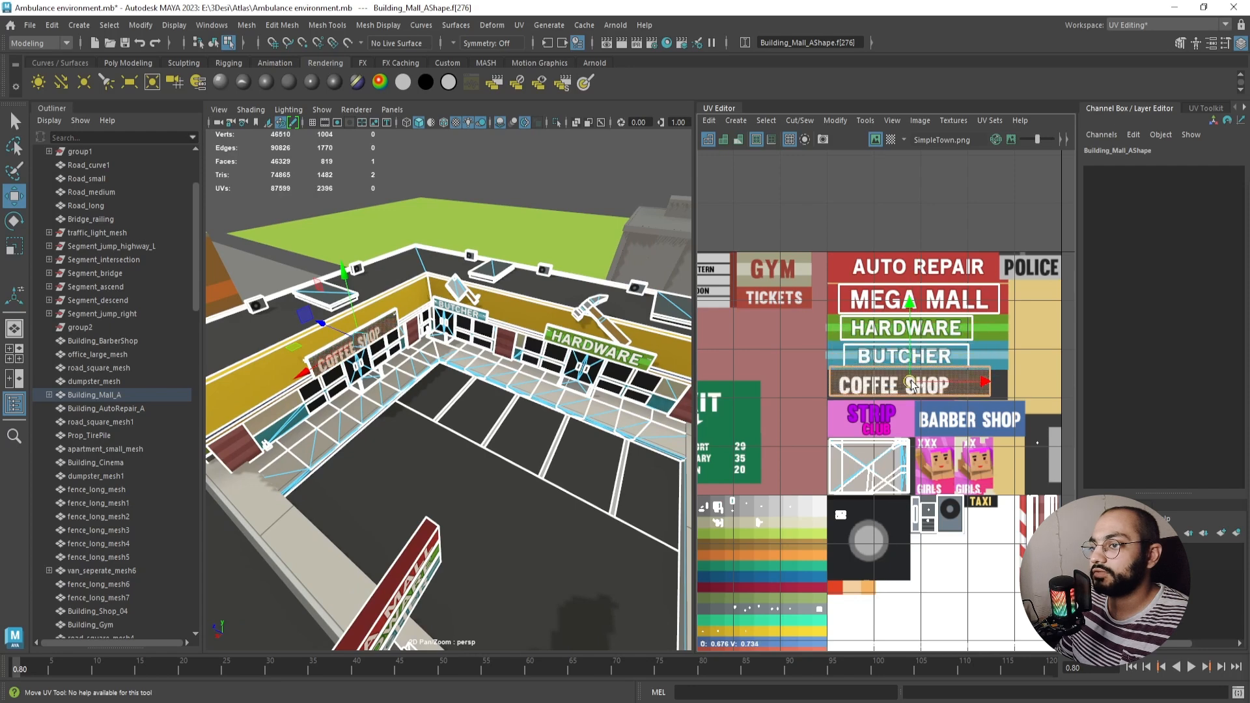
pyautogui.press('e')
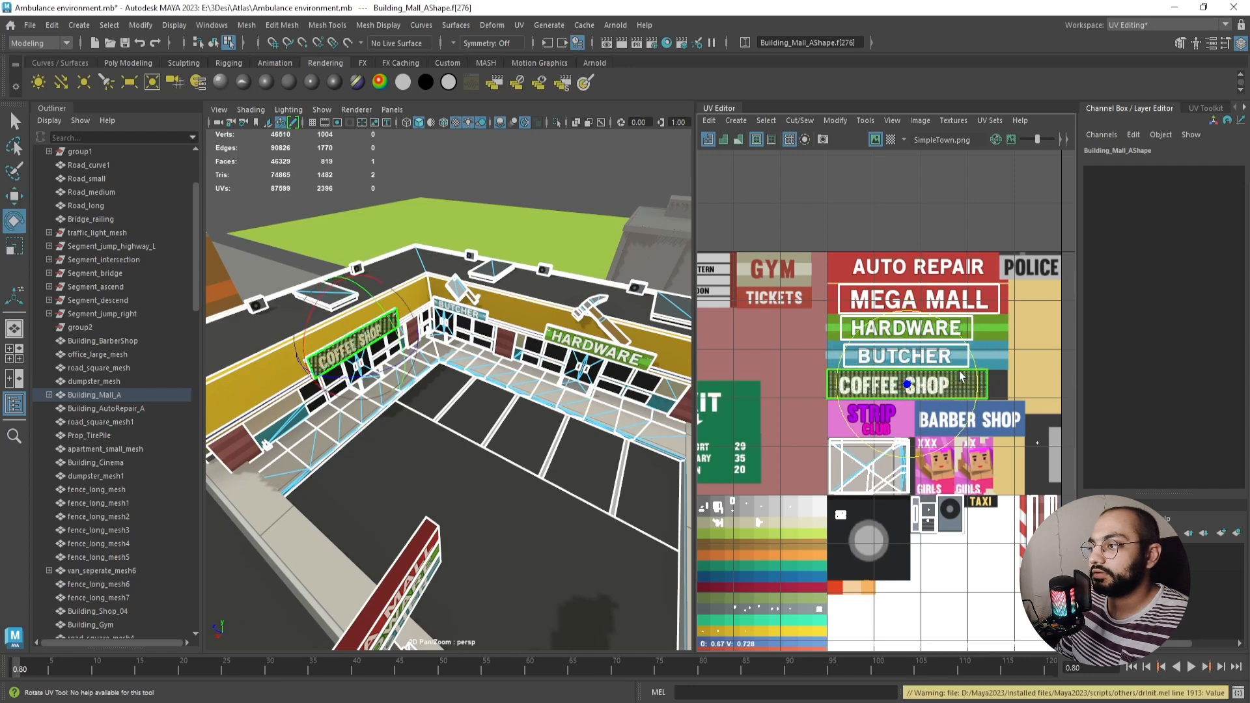
pyautogui.press('r')
pyautogui.moveTo(965, 377); pyautogui.dragTo(958, 377)
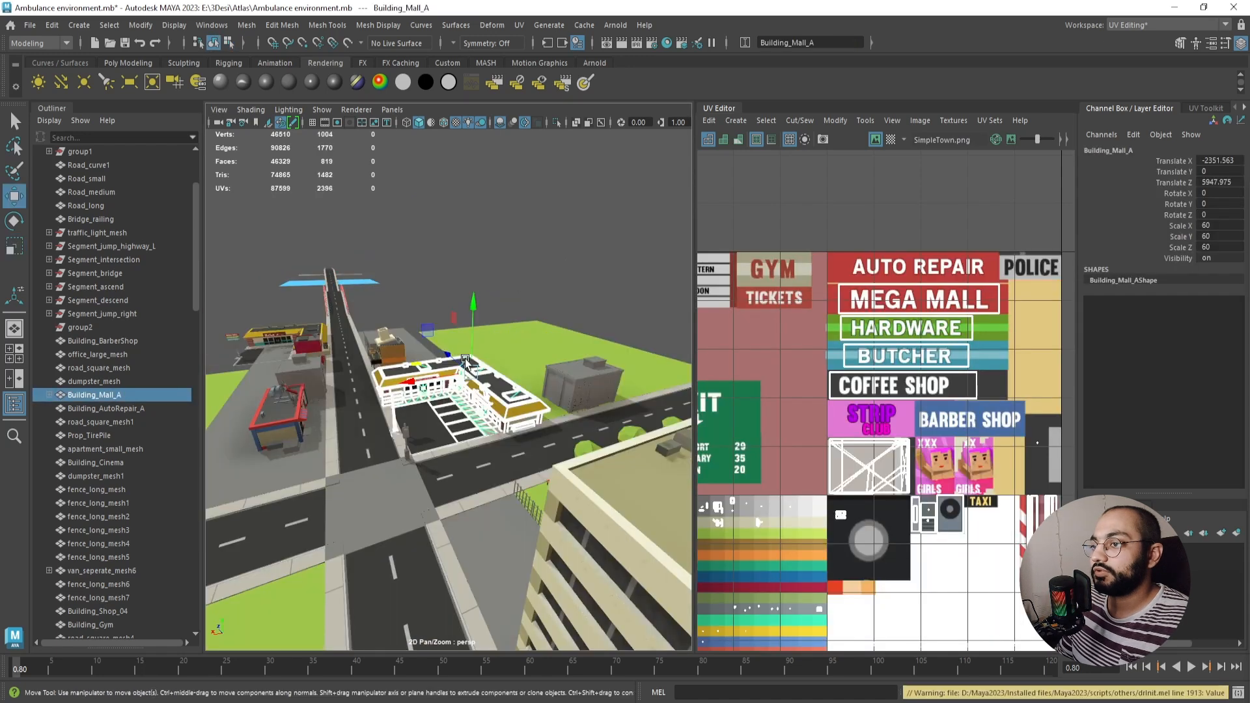
# - Examine the whole mall, the SimpleTown texture file in the Atlas folder, and the mall's UV layout on it
pyautogui.click(442, 366)
pyautogui.keyDown('alt'); pyautogui.moveTo(443, 366); pyautogui.dragTo(462, 374); pyautogui.keyUp('alt')
pyautogui.keyDown('alt'); pyautogui.moveTo(462, 373); pyautogui.dragTo(455, 430, button='right'); pyautogui.keyUp('alt')
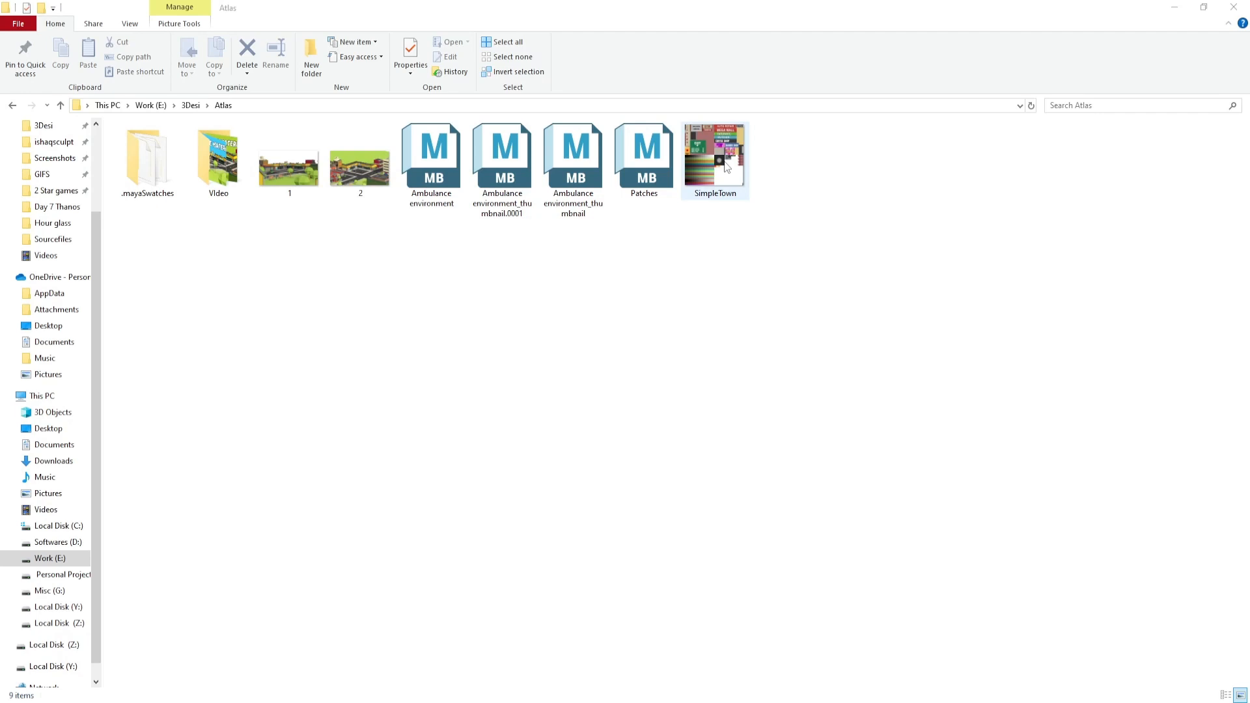
pyautogui.moveTo(733, 176)
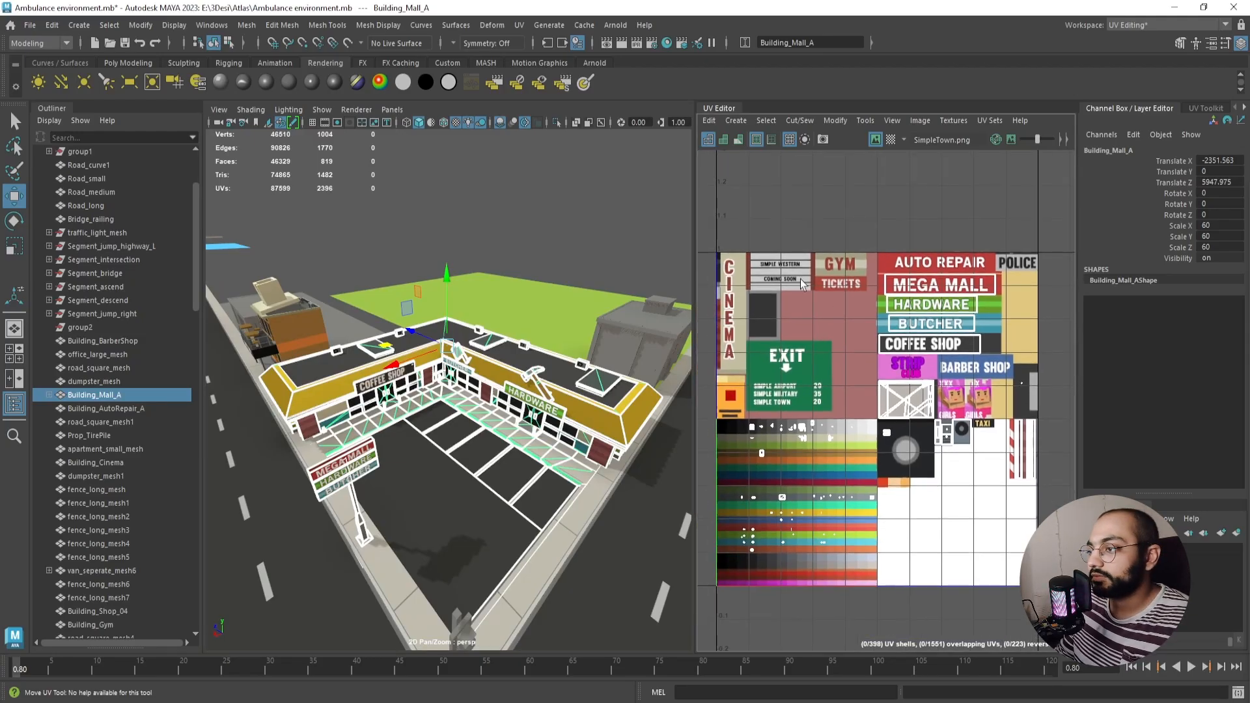
pyautogui.keyDown('alt'); pyautogui.moveTo(845, 386); pyautogui.dragTo(841, 385, button='middle'); pyautogui.keyUp('alt')
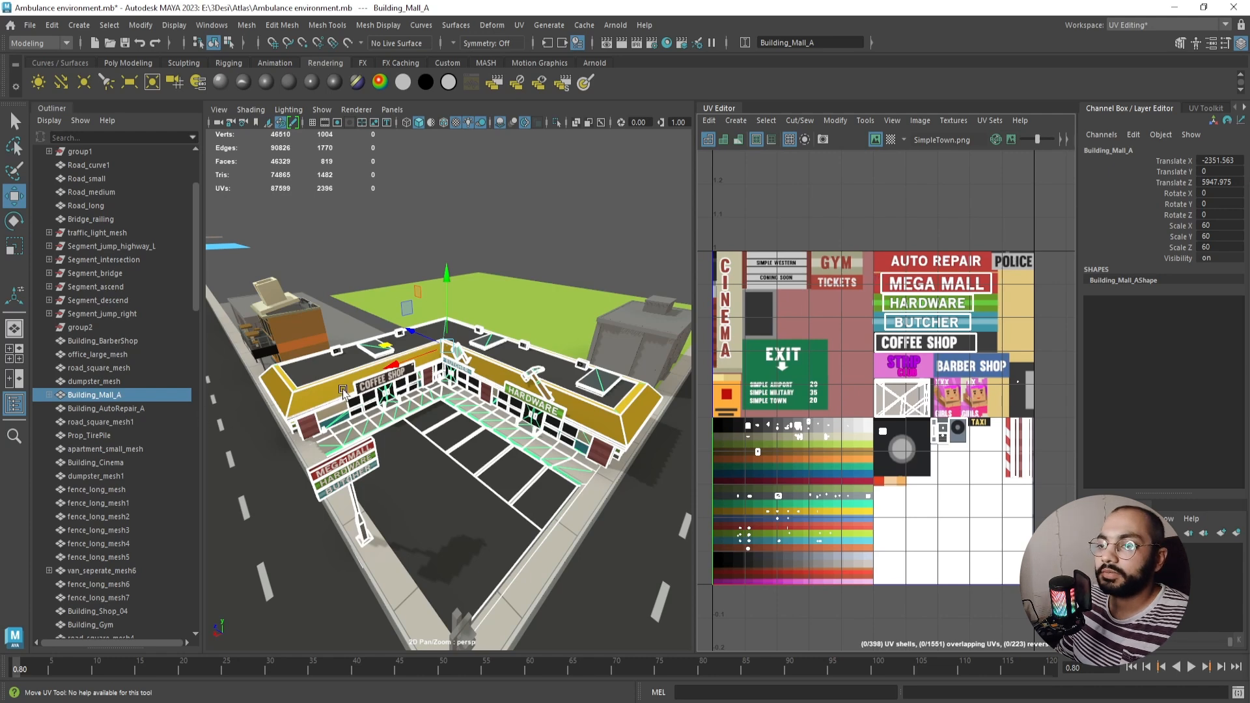
pyautogui.press('\\')
pyautogui.press('\\')
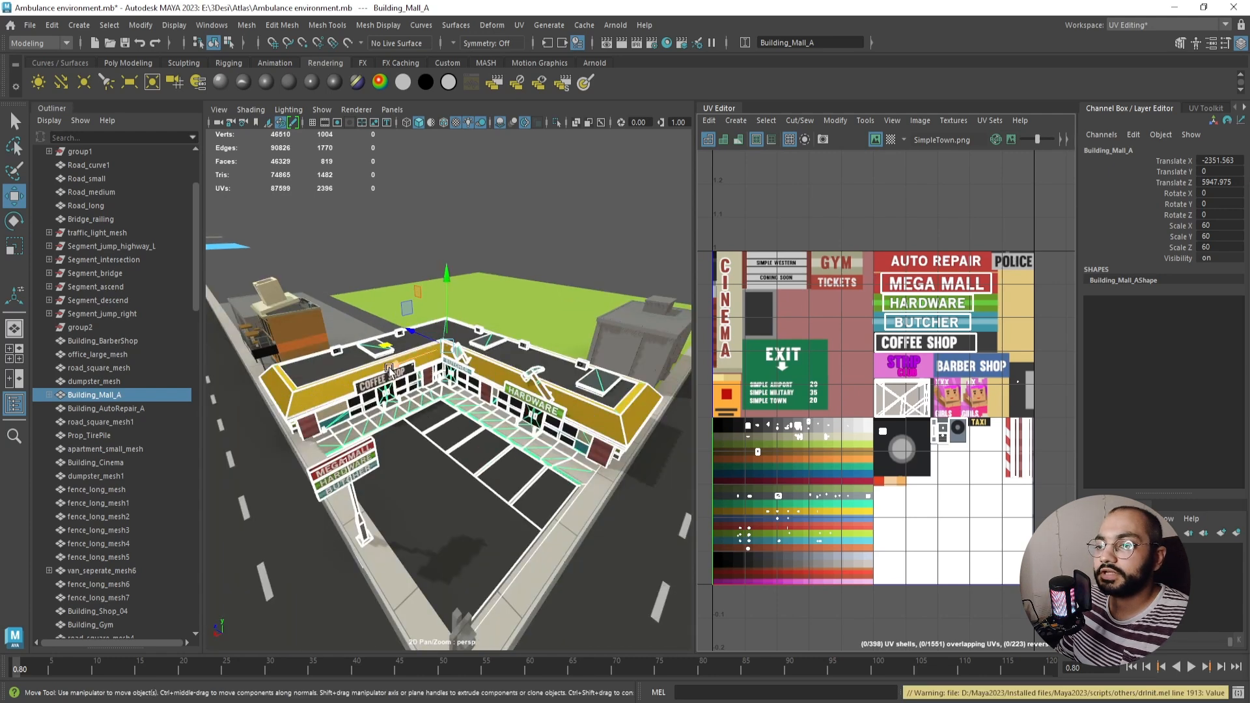
pyautogui.press('\\')
# - Select the face of the COFFEE SHOP storefront sign and project new UVs on it with Planar Map Z
pyautogui.keyDown('alt'); pyautogui.moveTo(470, 384); pyautogui.dragTo(440, 347); pyautogui.keyUp('alt')
pyautogui.press('\\')
pyautogui.scroll(4, 449, 365)
pyautogui.moveTo(441, 347); pyautogui.dragTo(440, 383, button='right')
pyautogui.click(451, 348)
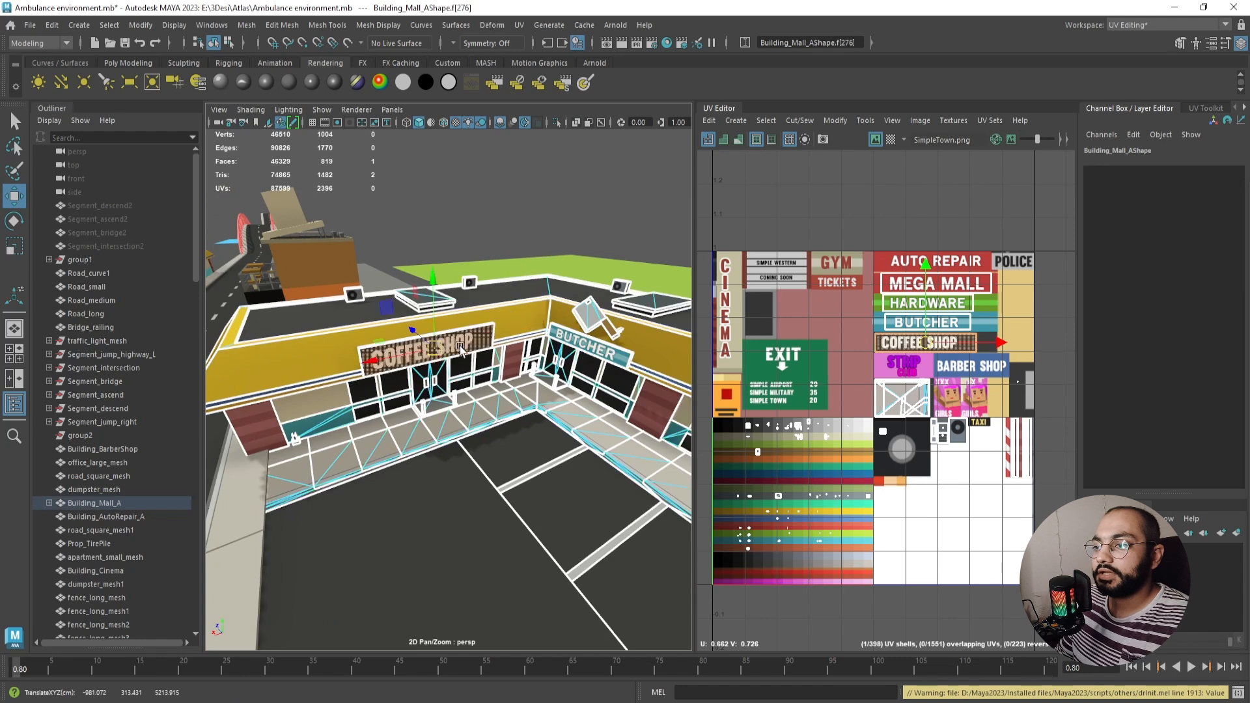
pyautogui.press('f')
pyautogui.keyDown('alt'); pyautogui.moveTo(561, 397); pyautogui.dragTo(508, 379); pyautogui.keyUp('alt')
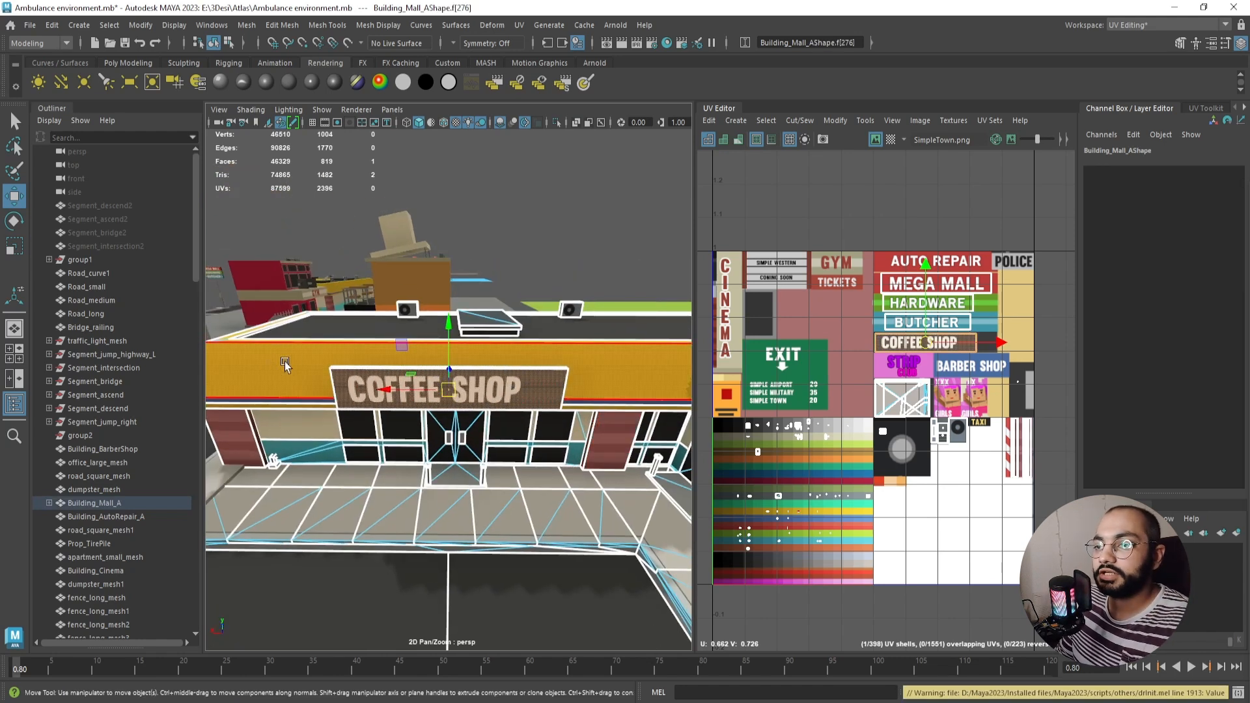
pyautogui.keyDown('alt'); pyautogui.moveTo(282, 391); pyautogui.dragTo(401, 436); pyautogui.keyUp('alt')
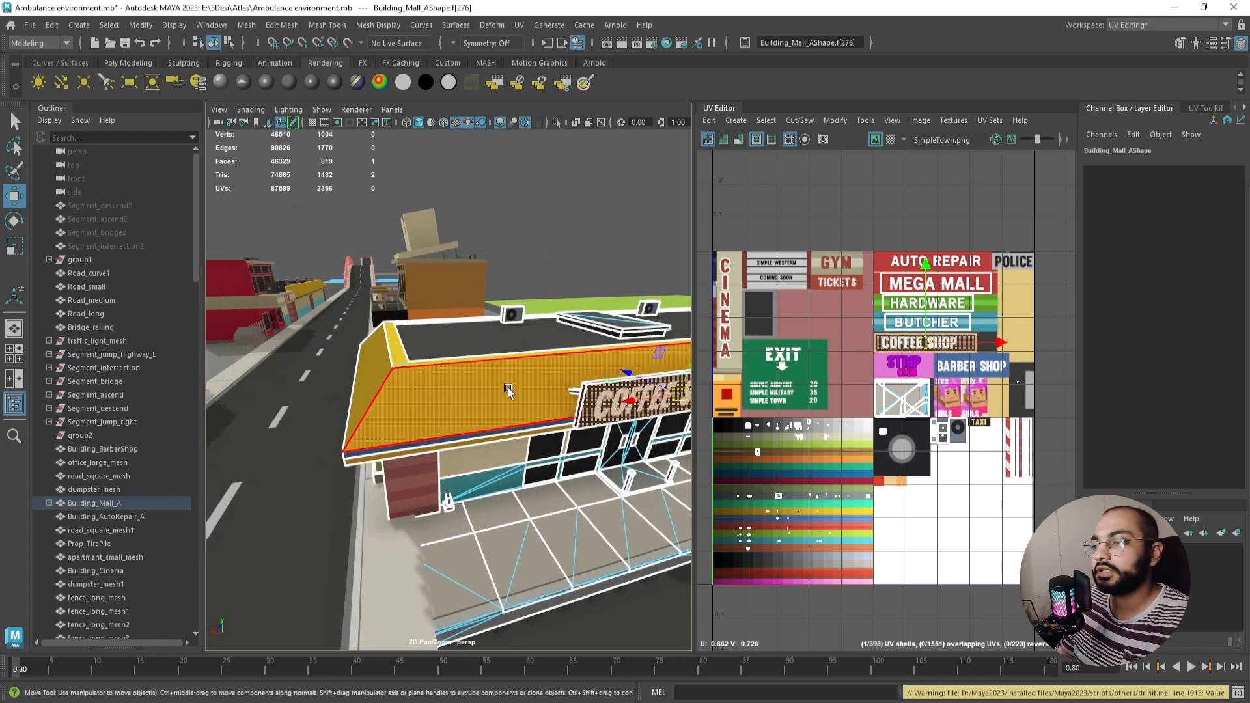
pyautogui.scroll(5, 776, 498)
pyautogui.scroll(2, 821, 516)
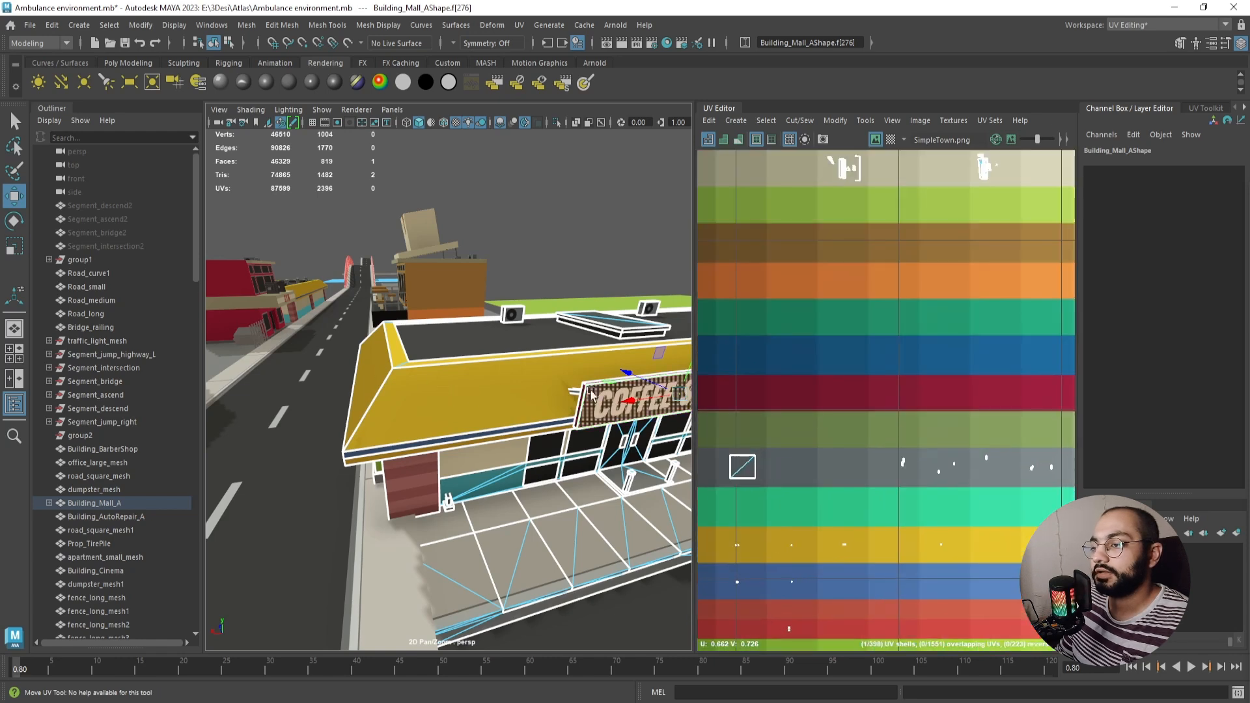
pyautogui.keyDown('alt'); pyautogui.moveTo(592, 393); pyautogui.dragTo(502, 371); pyautogui.keyUp('alt')
pyautogui.keyDown('shift'); pyautogui.rightClick(503, 371); pyautogui.keyUp('shift')
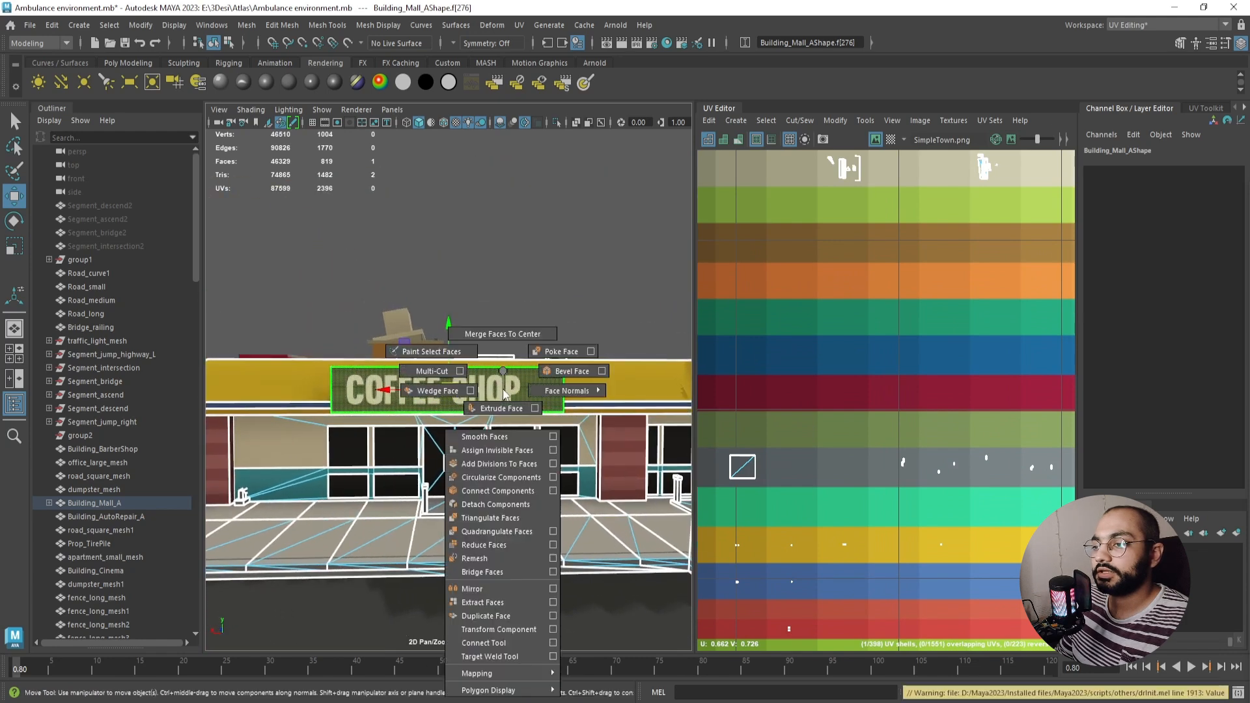
pyautogui.moveTo(521, 673)
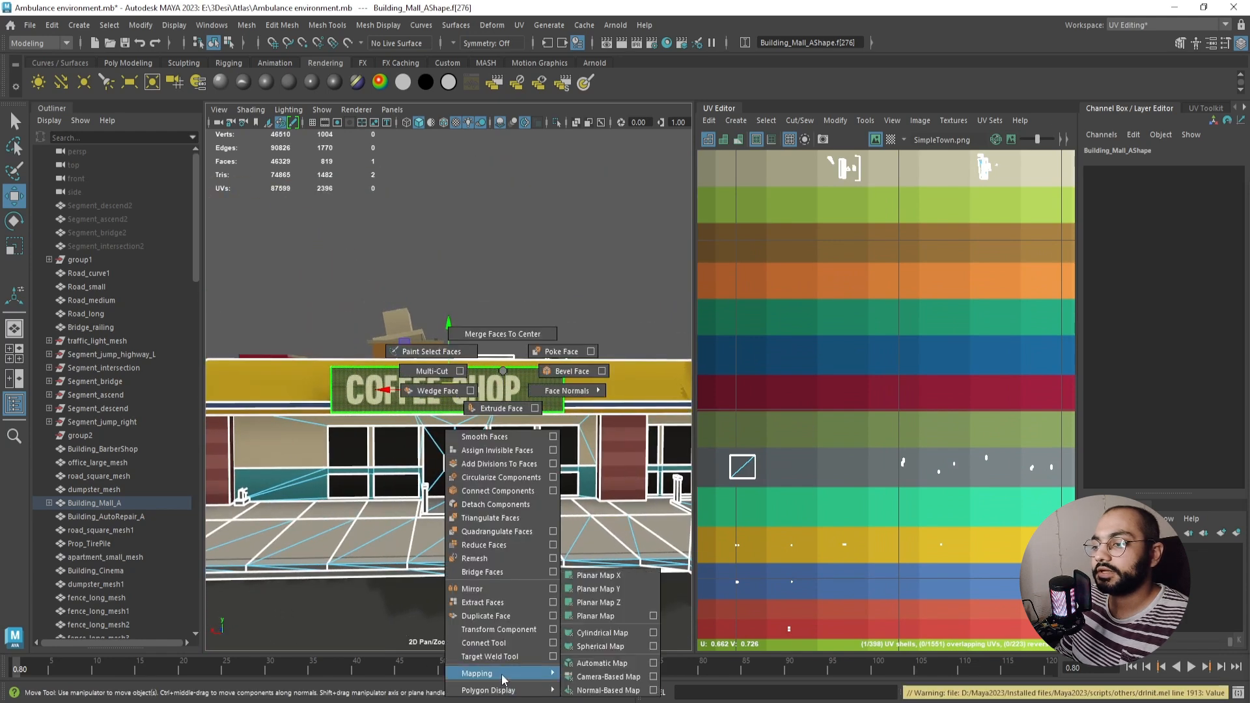
pyautogui.click(604, 606)
pyautogui.scroll(-5, 952, 393)
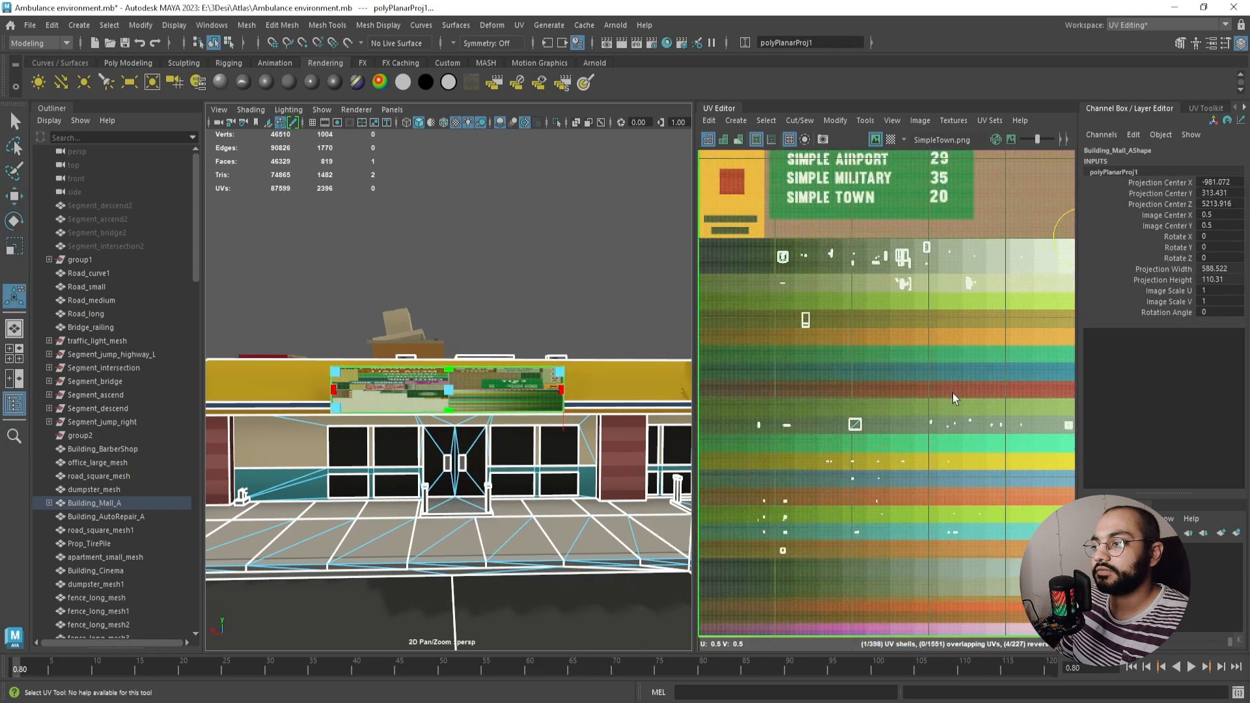
# - Scale down the sign's newly projected UV shell and move it onto the COFFEE SHOP tile of the atlas
pyautogui.press('r')
pyautogui.moveTo(870, 439)
pyautogui.mouseDown()
pyautogui.moveTo(846, 446)
pyautogui.moveTo(858, 449)
pyautogui.mouseUp()
pyautogui.scroll(3, 859, 449)
pyautogui.scroll(3, 859, 450)
pyautogui.keyDown('alt'); pyautogui.moveTo(859, 450); pyautogui.dragTo(771, 505, button='middle'); pyautogui.keyUp('alt')
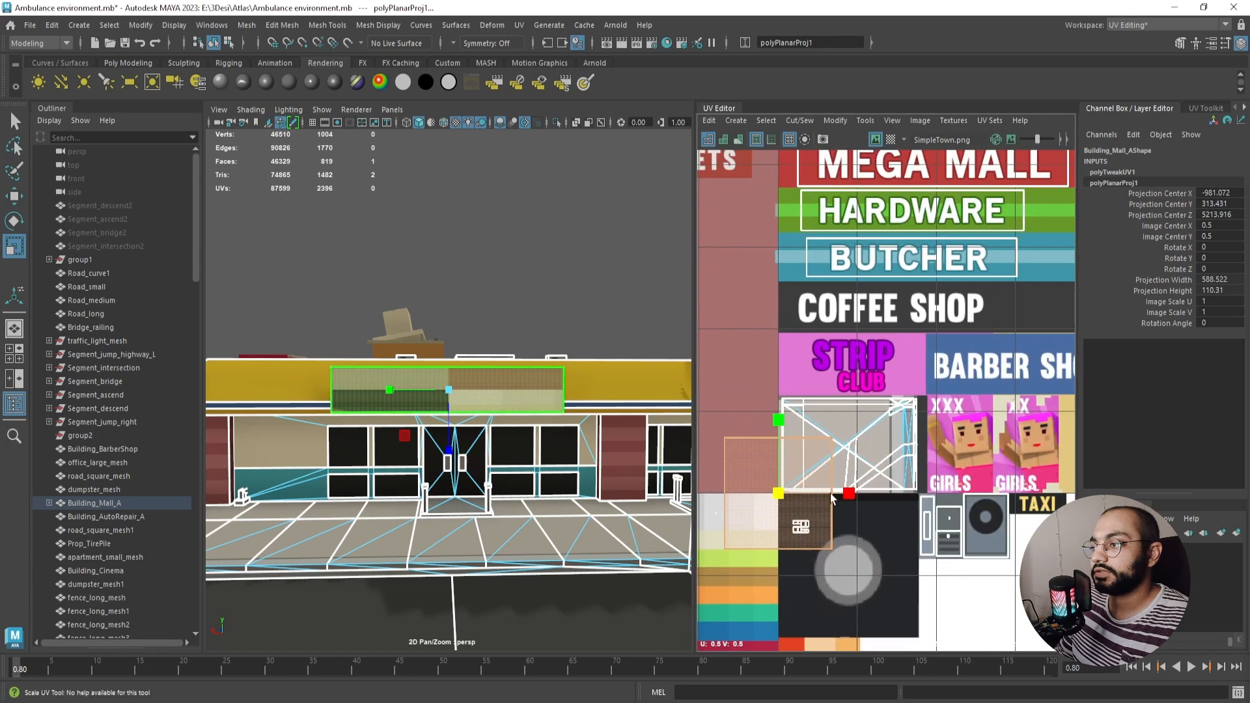
pyautogui.press('w')
pyautogui.moveTo(771, 505); pyautogui.dragTo(887, 306)
# - Flatten the sign's UV shell vertically and widen it horizontally so that it frames the COFFEE SHOP lettering
pyautogui.press('r')
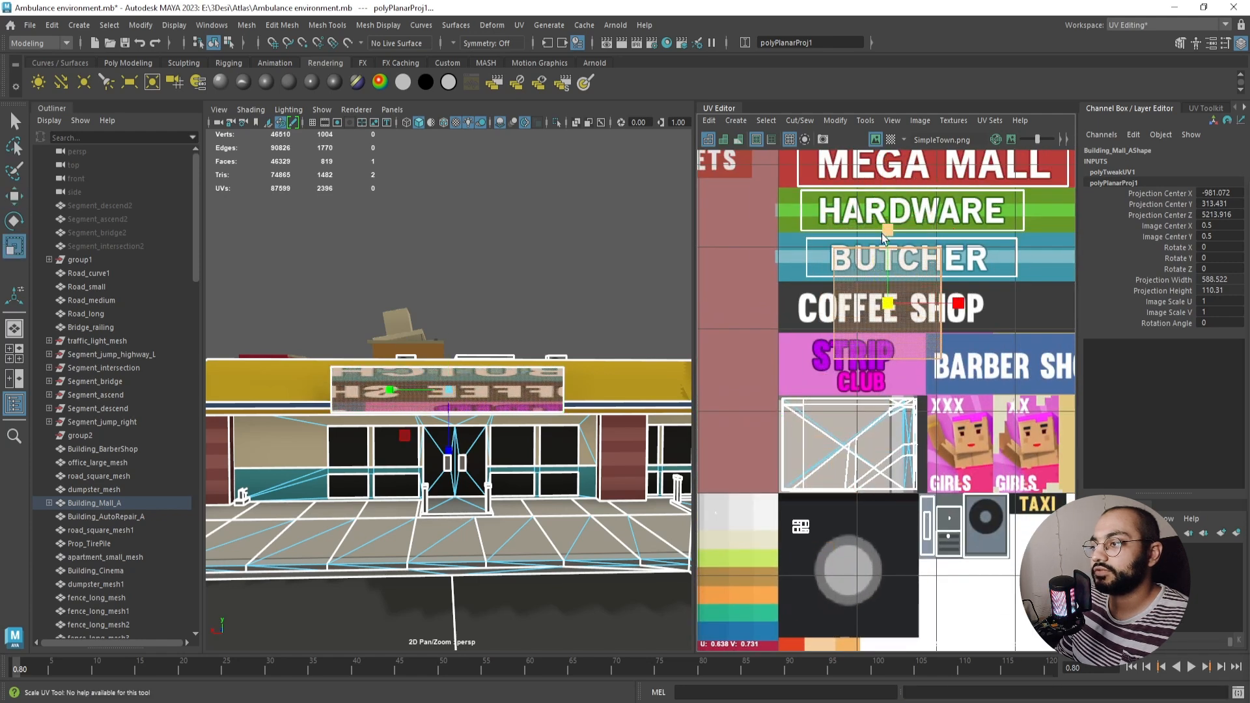
pyautogui.moveTo(887, 233); pyautogui.dragTo(886, 278)
pyautogui.moveTo(958, 303); pyautogui.dragTo(1024, 303)
pyautogui.moveTo(887, 231); pyautogui.dragTo(886, 240)
pyautogui.press('w')
pyautogui.press('e')
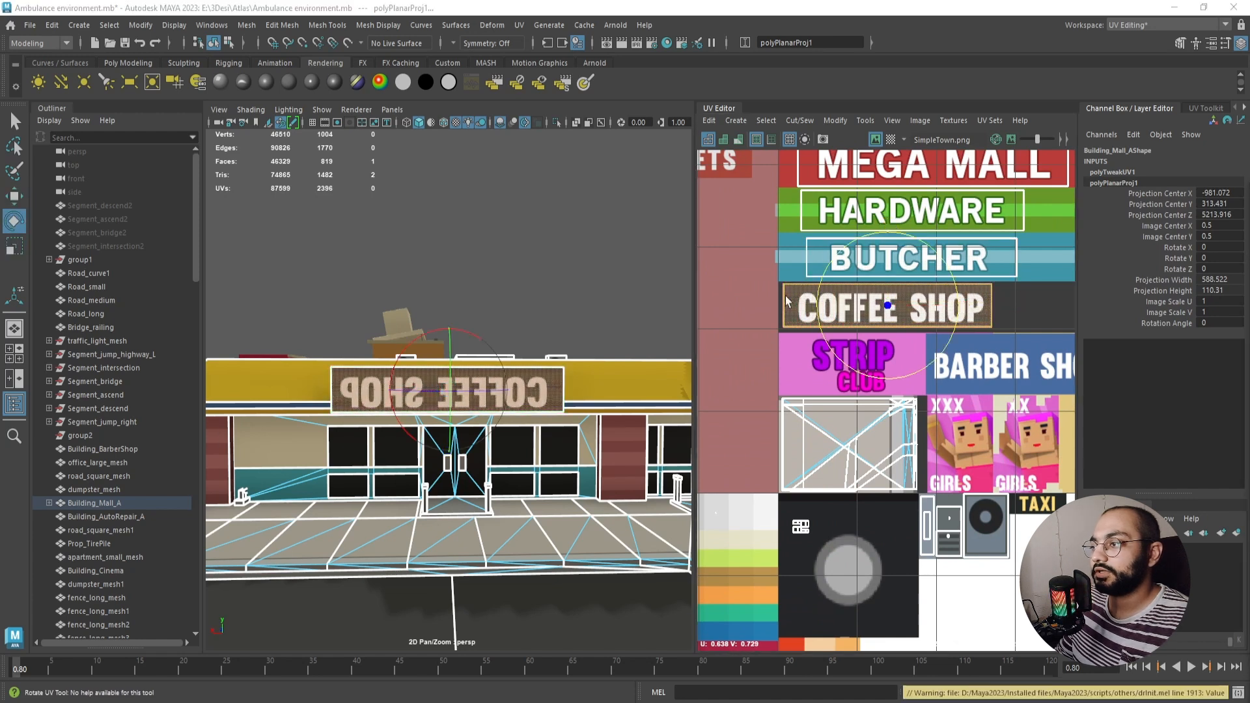
# - Flip the sign's UV shell and rotate it by half turns on the COFFEE SHOP tile so the lettering reads upright and unmirrored on the storefront
pyautogui.moveTo(924, 246); pyautogui.dragTo(802, 503)
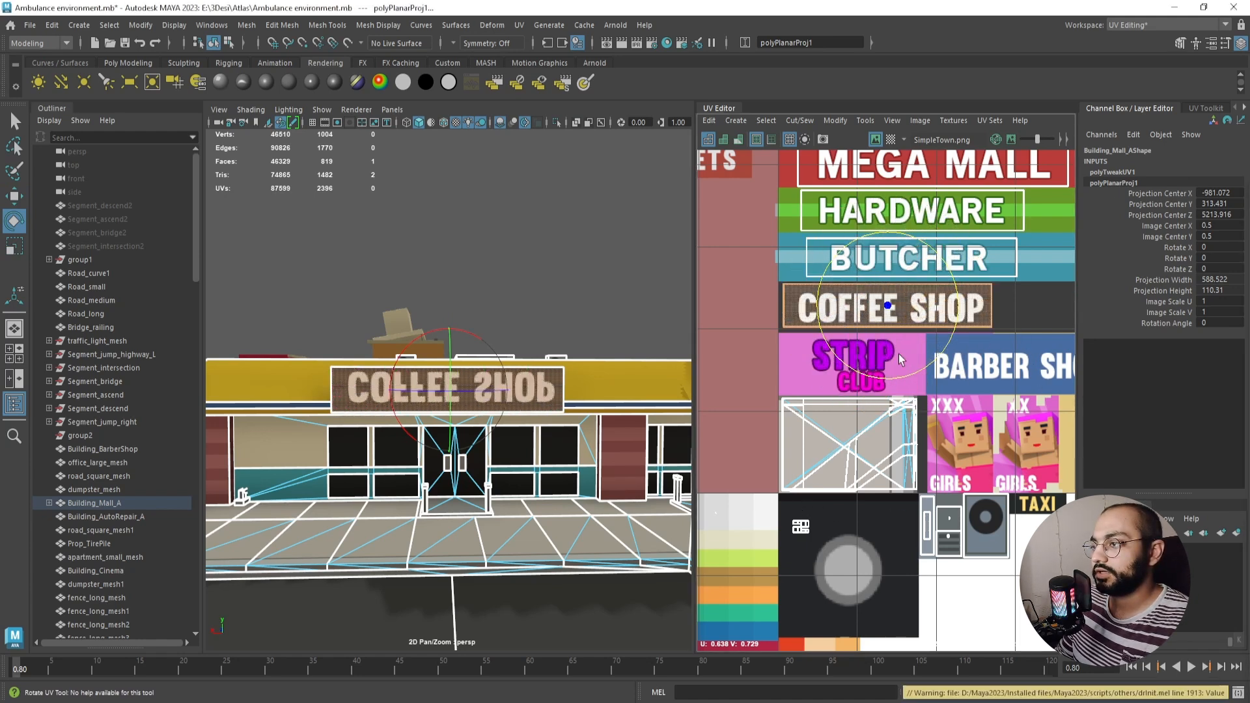
pyautogui.keyDown('shift'); pyautogui.rightClick(987, 312); pyautogui.keyUp('shift')
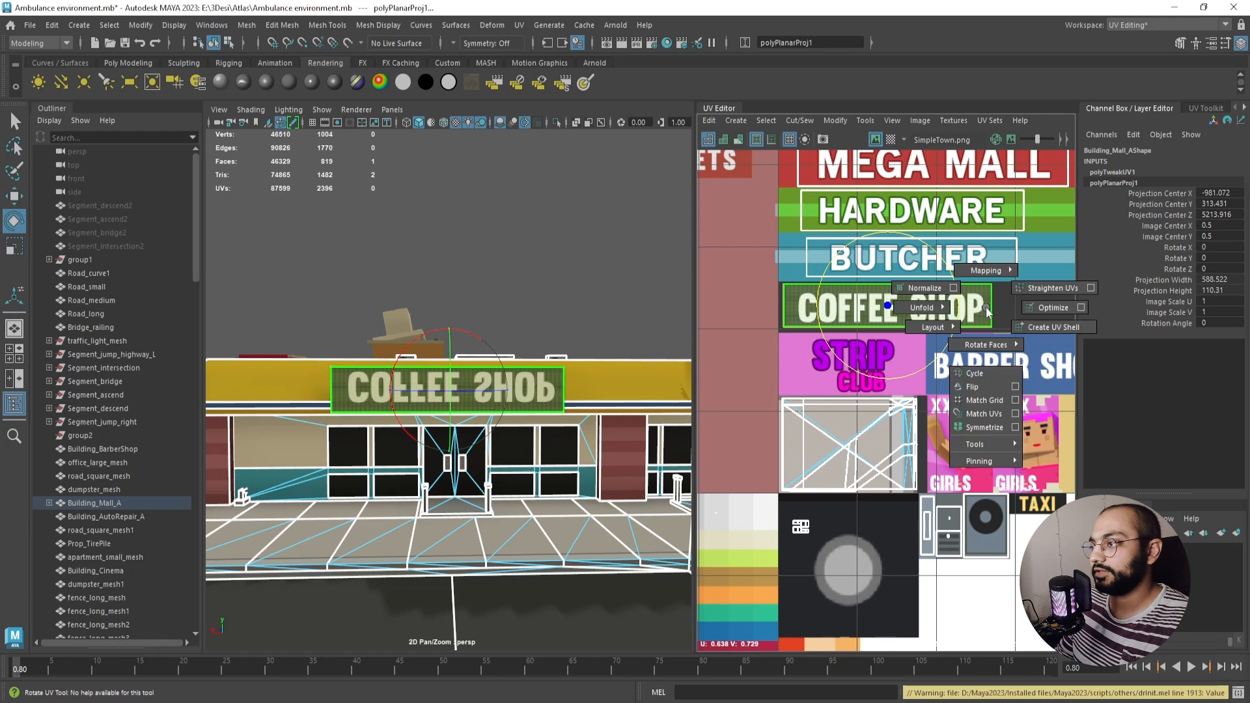
pyautogui.click(977, 388)
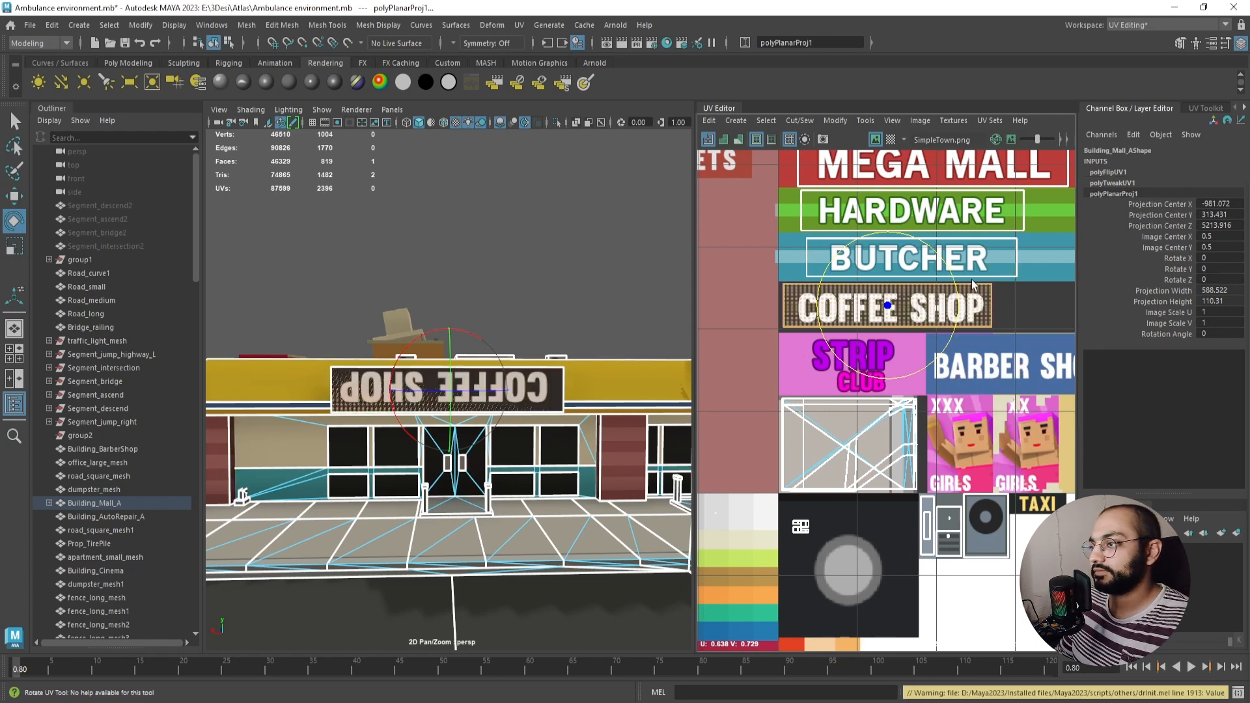
pyautogui.moveTo(932, 251); pyautogui.dragTo(774, 440)
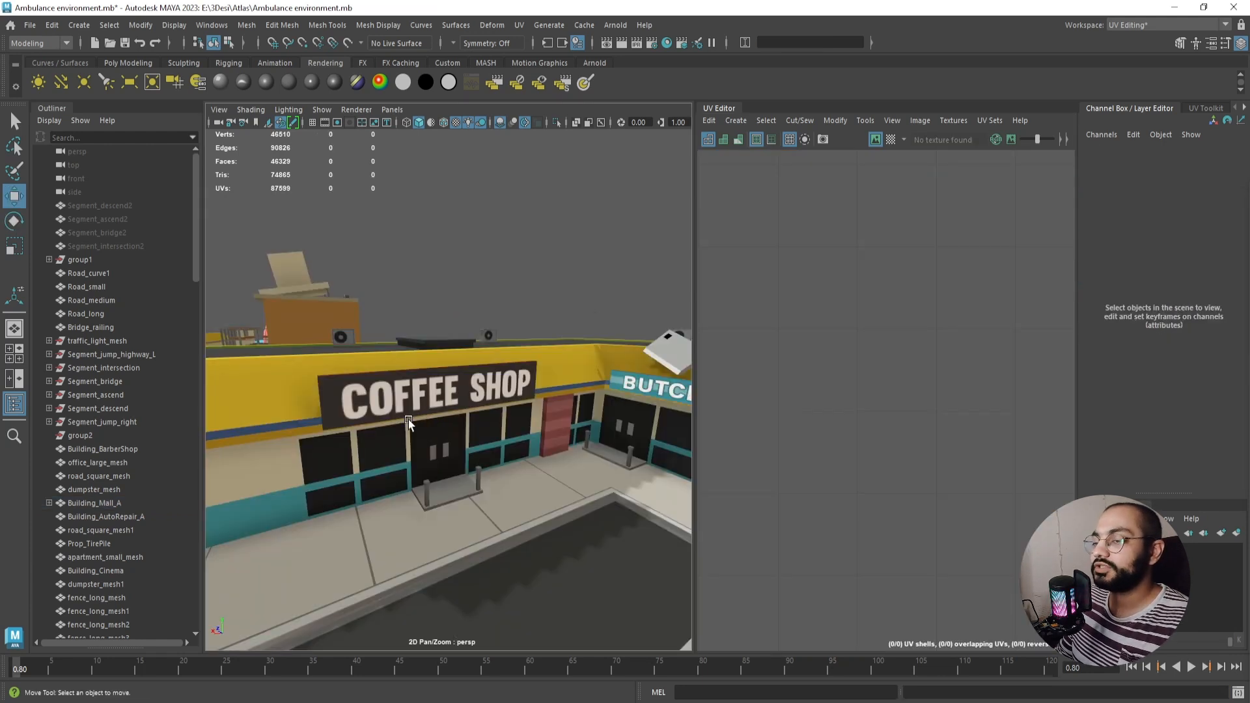
pyautogui.keyDown('alt'); pyautogui.moveTo(409, 419); pyautogui.dragTo(502, 404); pyautogui.keyUp('alt')
pyautogui.scroll(-5, 578, 404)
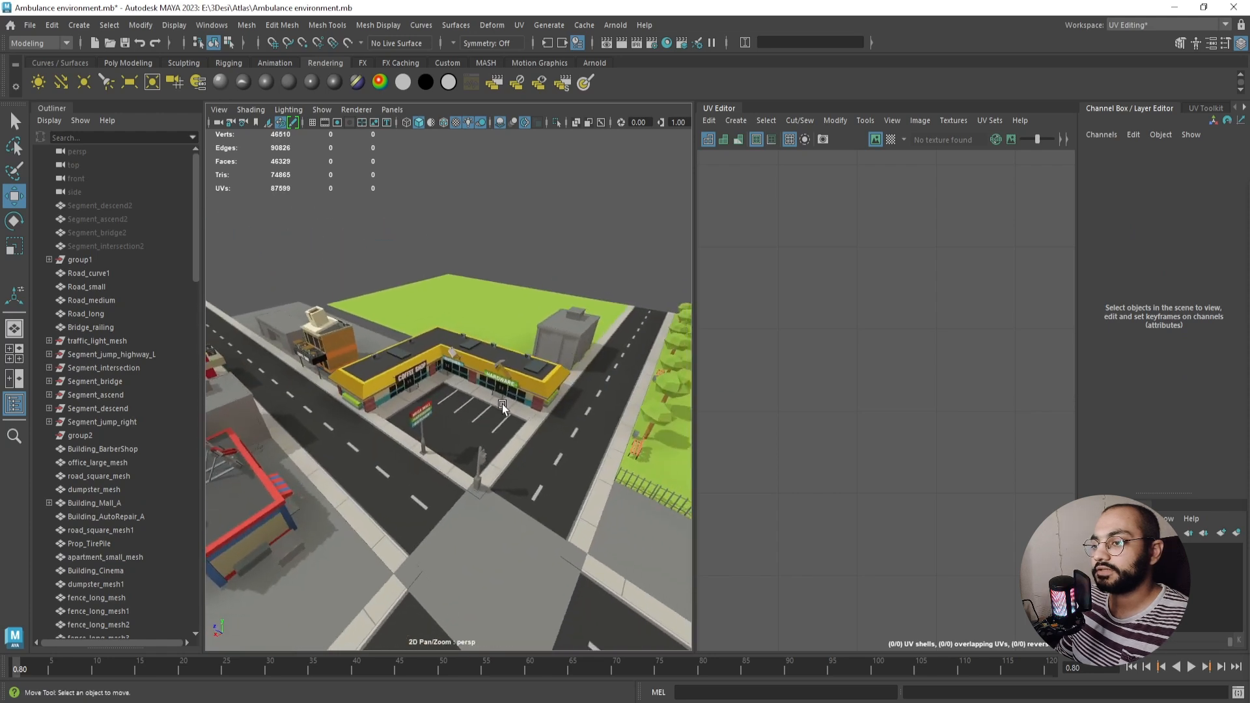
pyautogui.scroll(5, 544, 401)
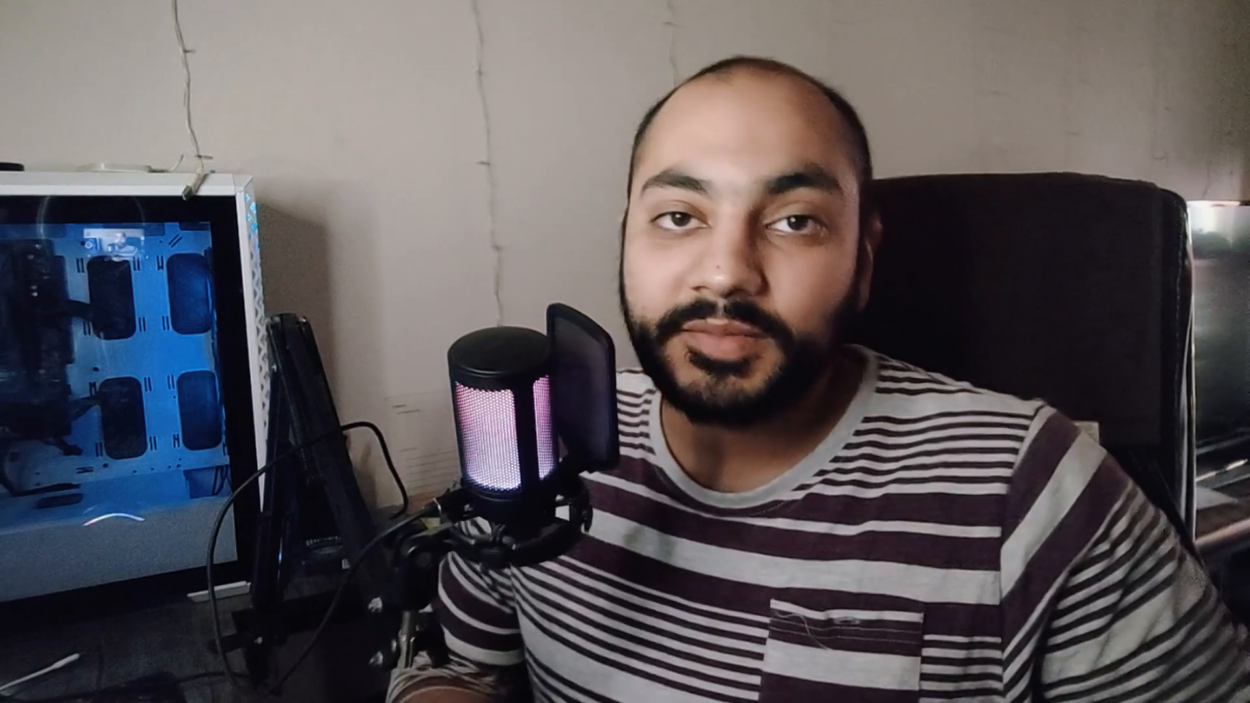